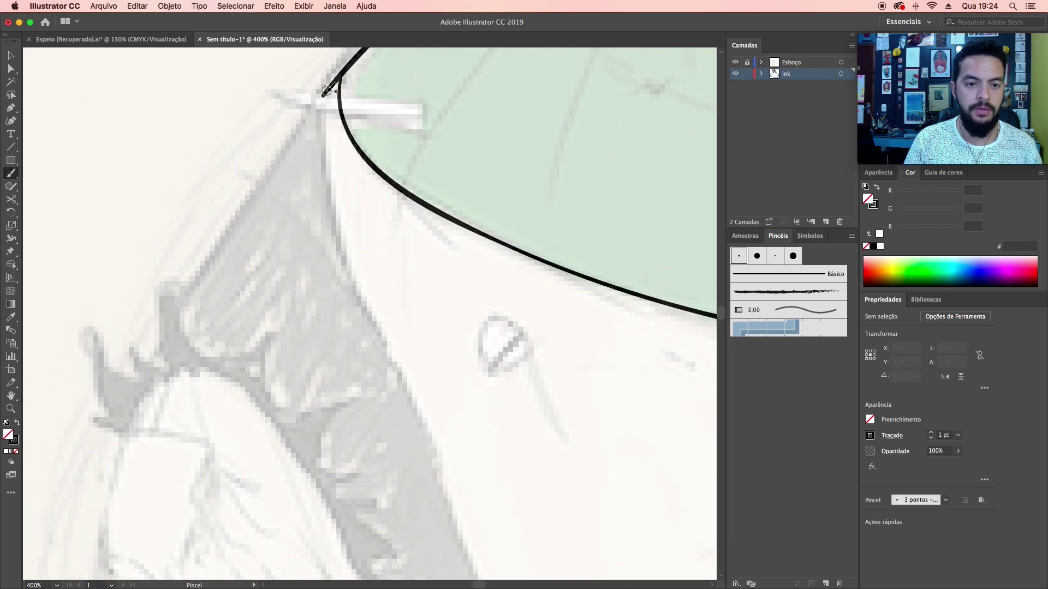
# Step: Ink a long contour and the spiky fringe along the sketch's edge
pyautogui.moveTo(323, 113); pyautogui.dragTo(393, 355)
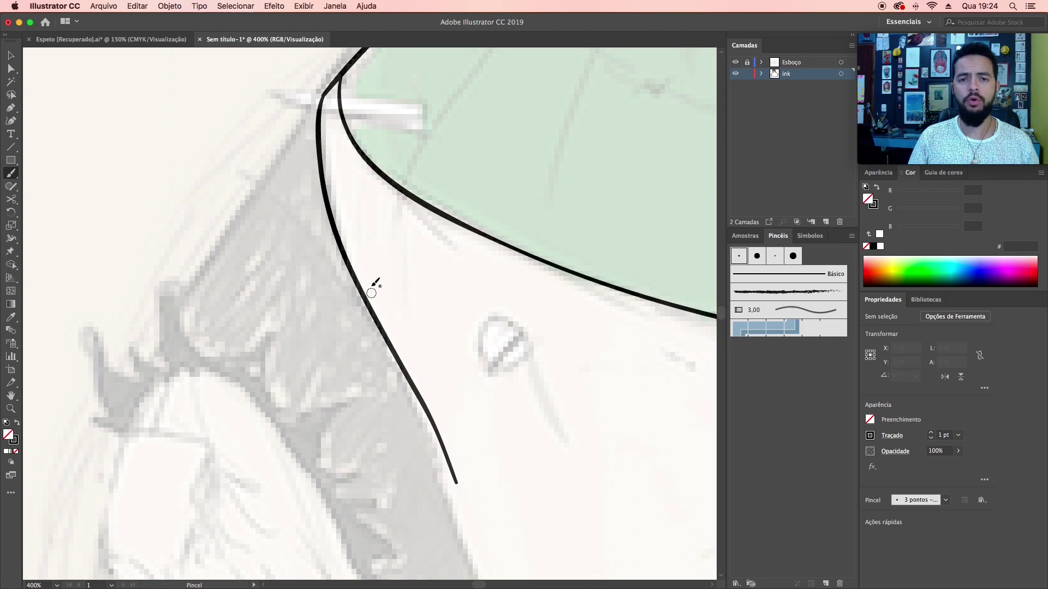
pyautogui.press('a')
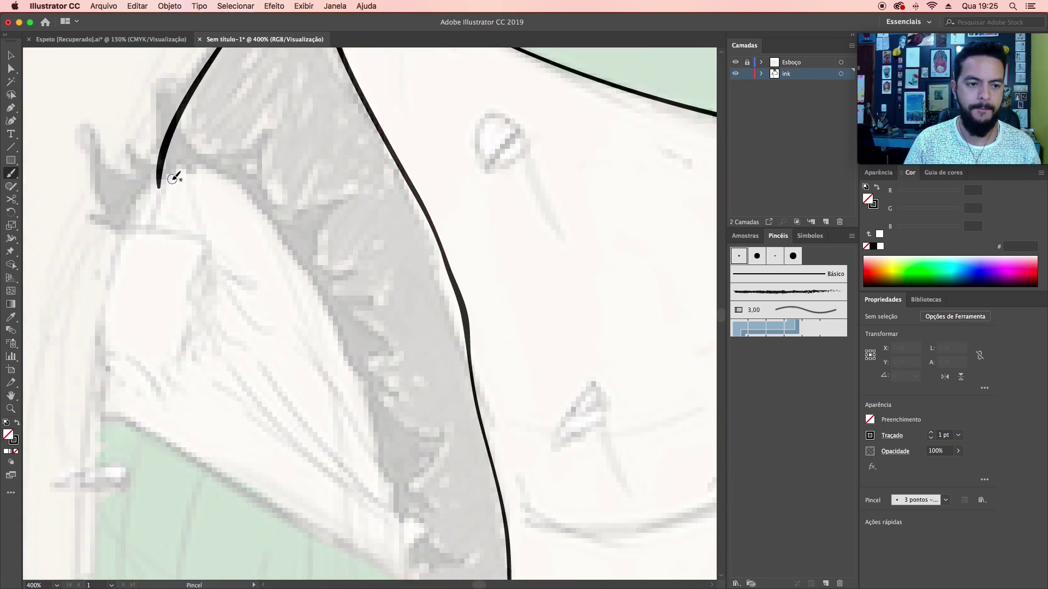
pyautogui.click(162, 168)
pyautogui.press('b')
pyautogui.moveTo(191, 212)
pyautogui.mouseDown()
pyautogui.moveTo(191, 240)
pyautogui.moveTo(147, 309)
pyautogui.mouseUp()
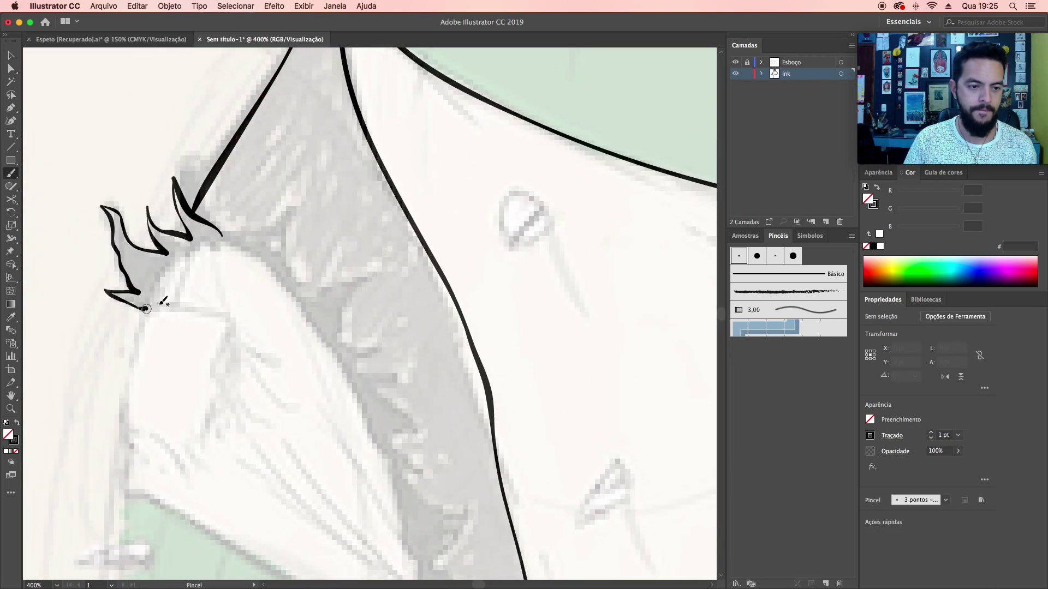
pyautogui.moveTo(223, 235); pyautogui.dragTo(330, 284)
pyautogui.scroll(-5, 344, 276)
pyautogui.moveTo(324, 136); pyautogui.dragTo(392, 520)
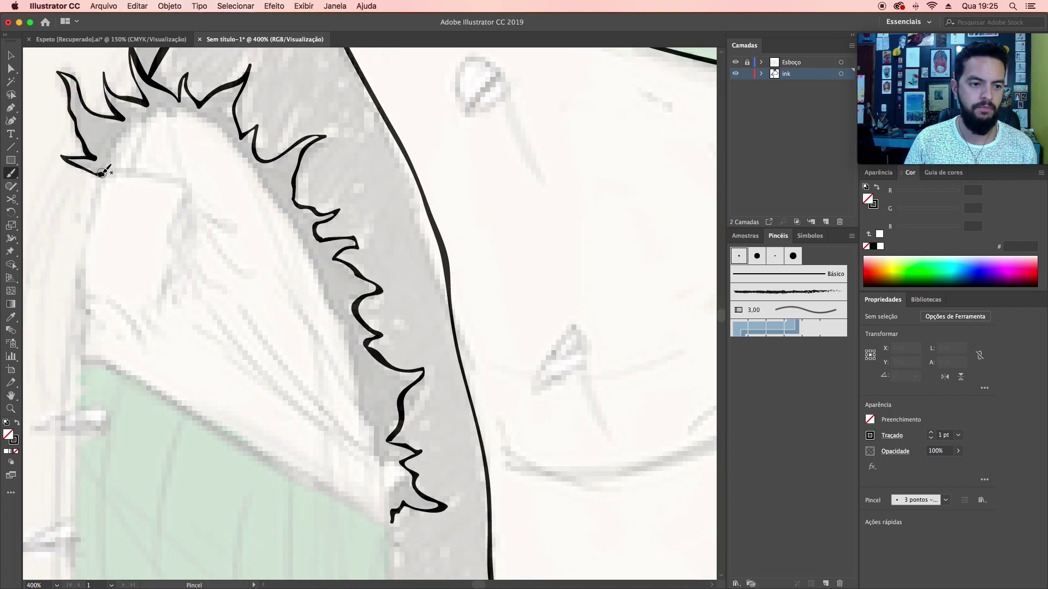
# Step: Ink the pointed lobe's inner contour, tapered tip strokes, thick outer outline and four hatching strokes
pyautogui.moveTo(102, 175); pyautogui.dragTo(382, 448)
pyautogui.moveTo(267, 356); pyautogui.dragTo(378, 461)
pyautogui.moveTo(316, 385)
pyautogui.mouseDown()
pyautogui.moveTo(378, 461)
pyautogui.moveTo(390, 521)
pyautogui.moveTo(102, 175)
pyautogui.mouseUp()
pyautogui.moveTo(82, 295); pyautogui.dragTo(117, 317)
pyautogui.moveTo(113, 300); pyautogui.dragTo(132, 329)
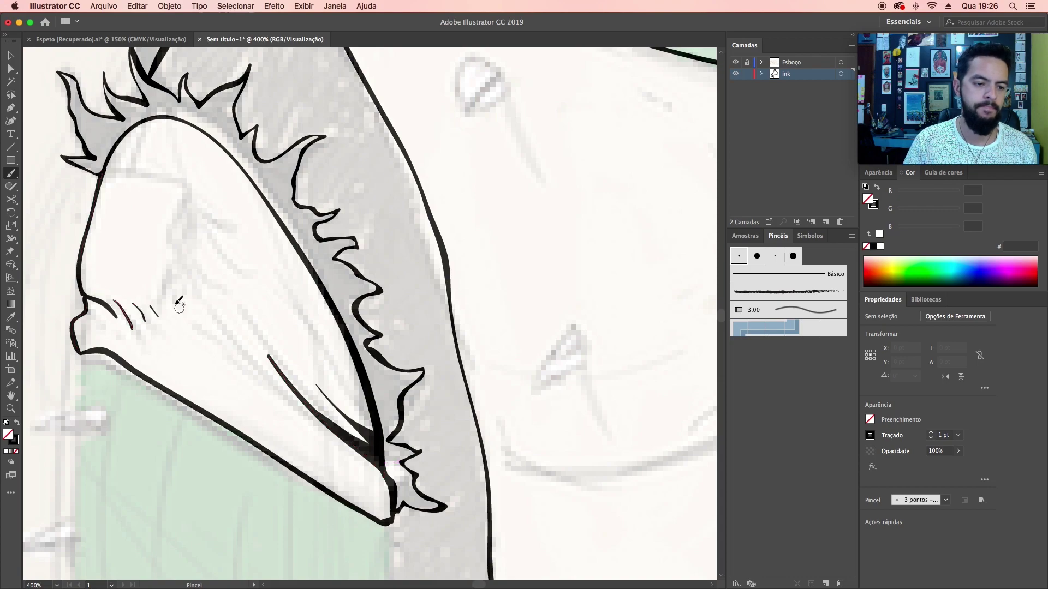
pyautogui.moveTo(163, 273); pyautogui.dragTo(182, 314)
pyautogui.moveTo(174, 224); pyautogui.dragTo(197, 281)
pyautogui.moveTo(188, 207); pyautogui.dragTo(202, 235)
# Step: Pan down and ink two short strokes at the lower limb's tip
pyautogui.press('super+minus')
pyautogui.press('super+minus')
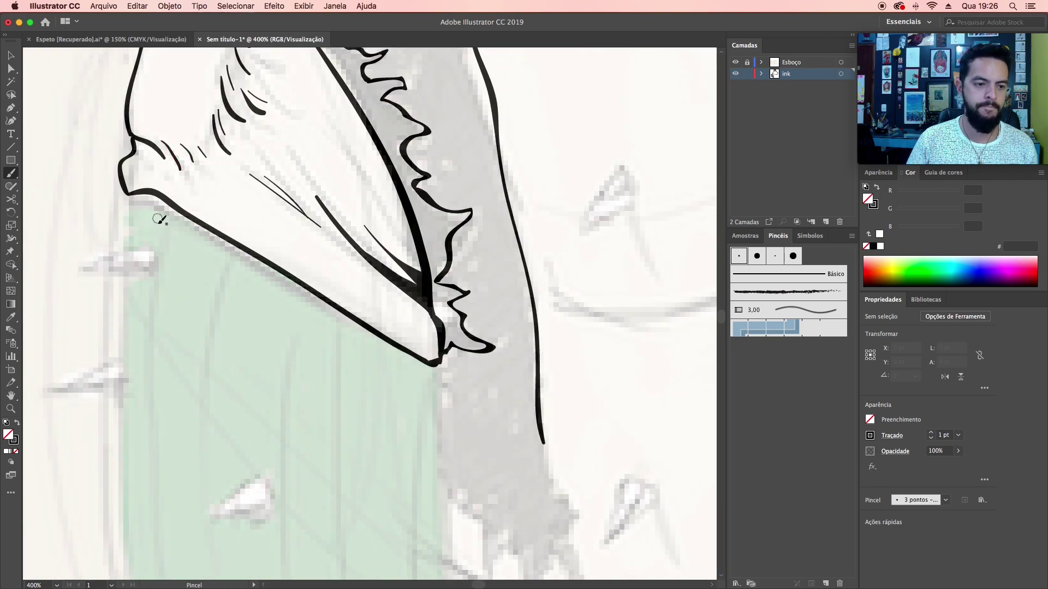
pyautogui.scroll(-5, 351, 236)
pyautogui.scroll(-5, 366, 393)
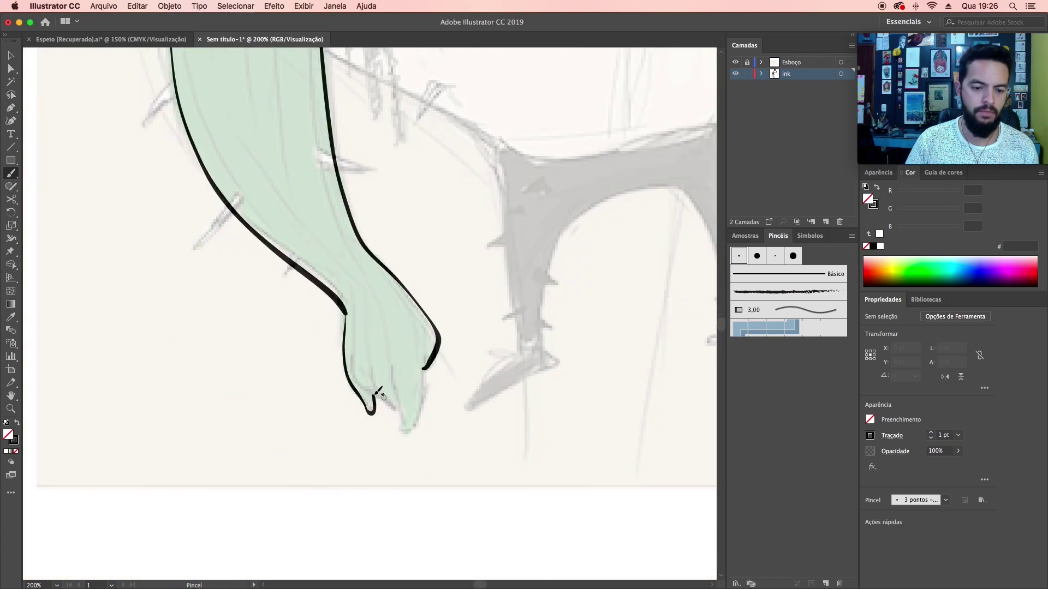
pyautogui.moveTo(362, 387); pyautogui.dragTo(382, 415)
pyautogui.moveTo(399, 355); pyautogui.dragTo(426, 431)
# Step: Select the anchor where the thin spines meet with the Direct Selection tool
pyautogui.scroll(10, 440, 427)
pyautogui.press('a')
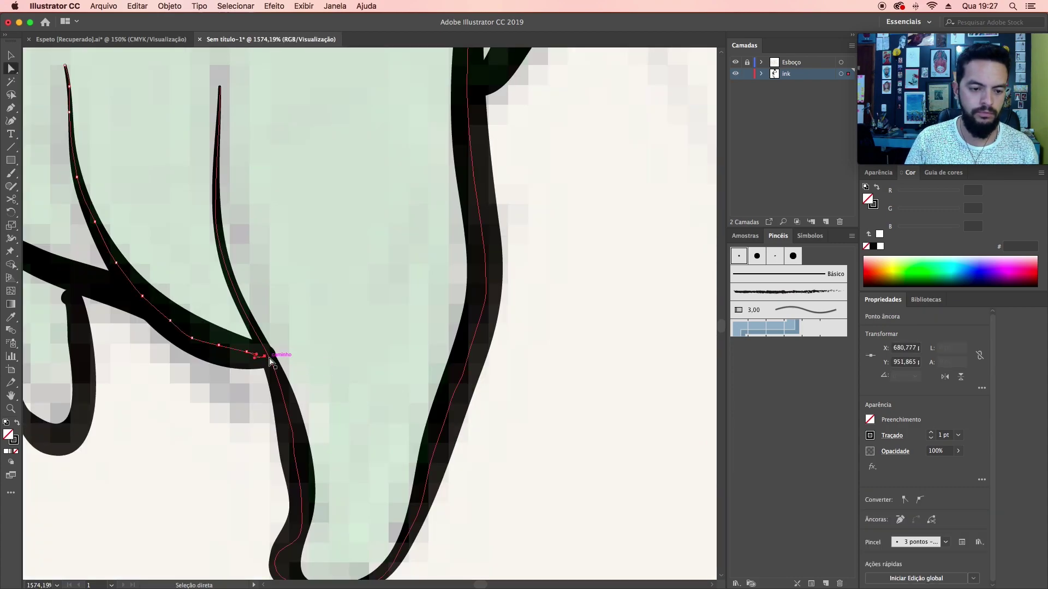
pyautogui.click(227, 347)
pyautogui.scroll(-3, 250, 359)
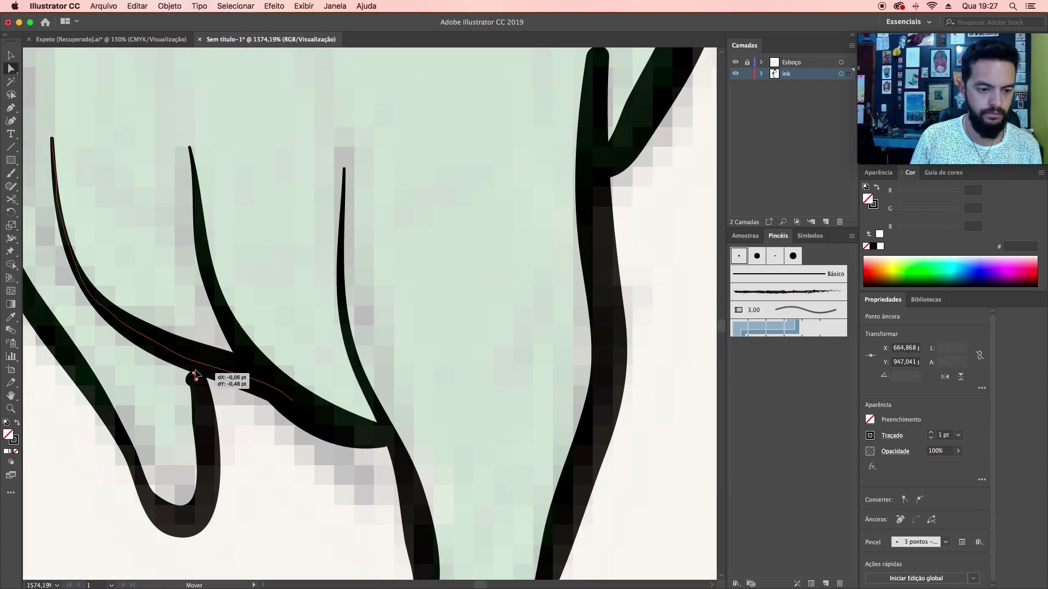
pyautogui.scroll(-3, 196, 369)
pyautogui.scroll(3, 220, 361)
# Step: Brush thick ink strokes extending the body's left and right contours
pyautogui.press('b')
pyautogui.moveTo(205, 314)
pyautogui.mouseDown()
pyautogui.moveTo(221, 436)
pyautogui.moveTo(210, 492)
pyautogui.mouseUp()
pyautogui.scroll(-5, 336, 346)
pyautogui.moveTo(481, 185); pyautogui.dragTo(505, 304)
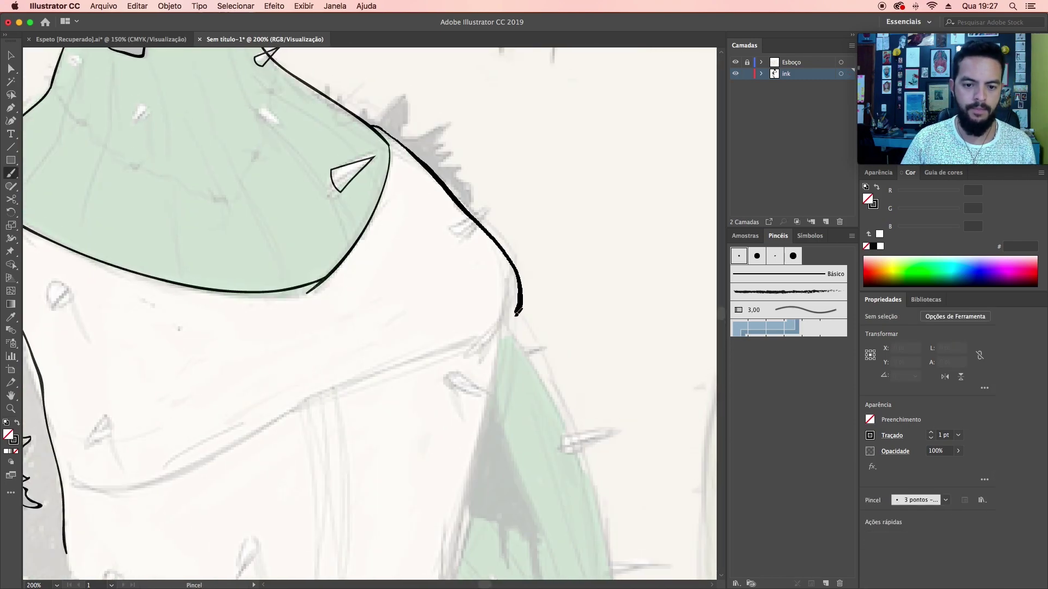
pyautogui.scroll(-5, 480, 300)
pyautogui.moveTo(521, 145); pyautogui.dragTo(423, 499)
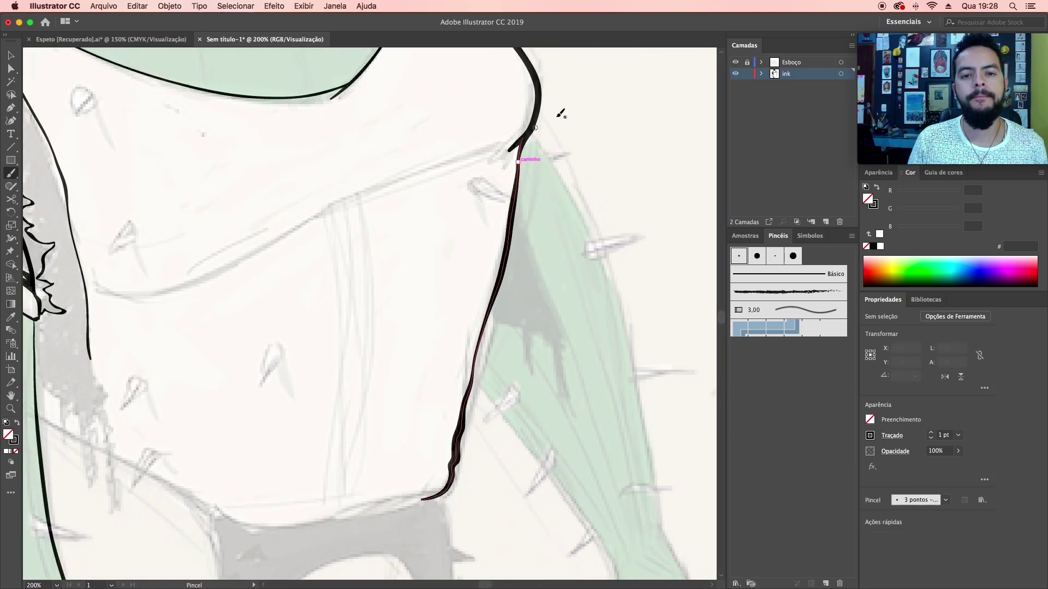
# Step: Deselect, zoom in on the wavy right contour stroke and open the freehand path tools flyout
pyautogui.press('a')
pyautogui.click(488, 411)
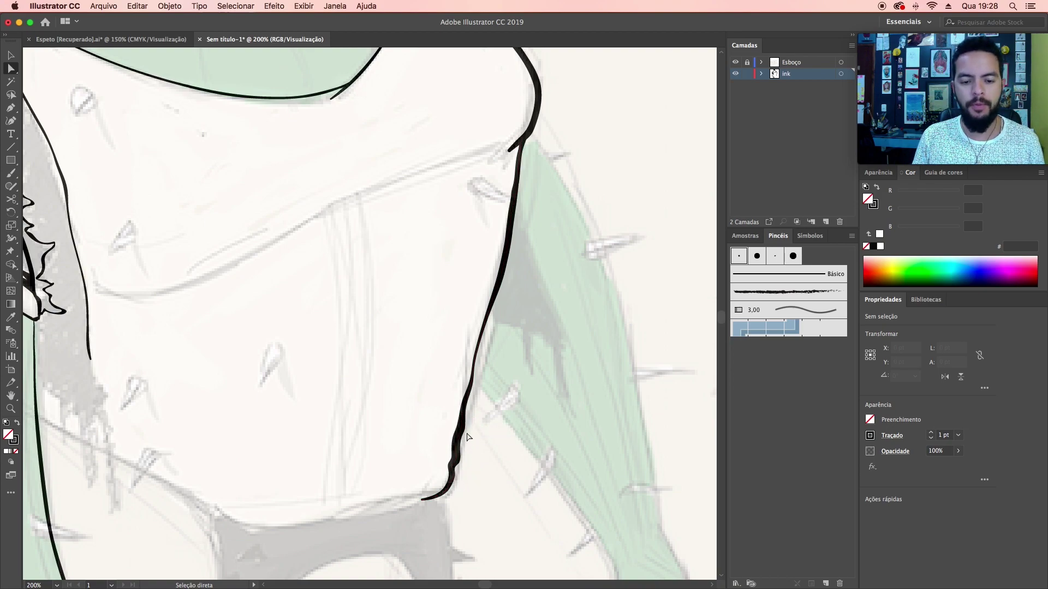
pyautogui.moveTo(365, 304); pyautogui.dragTo(540, 533)
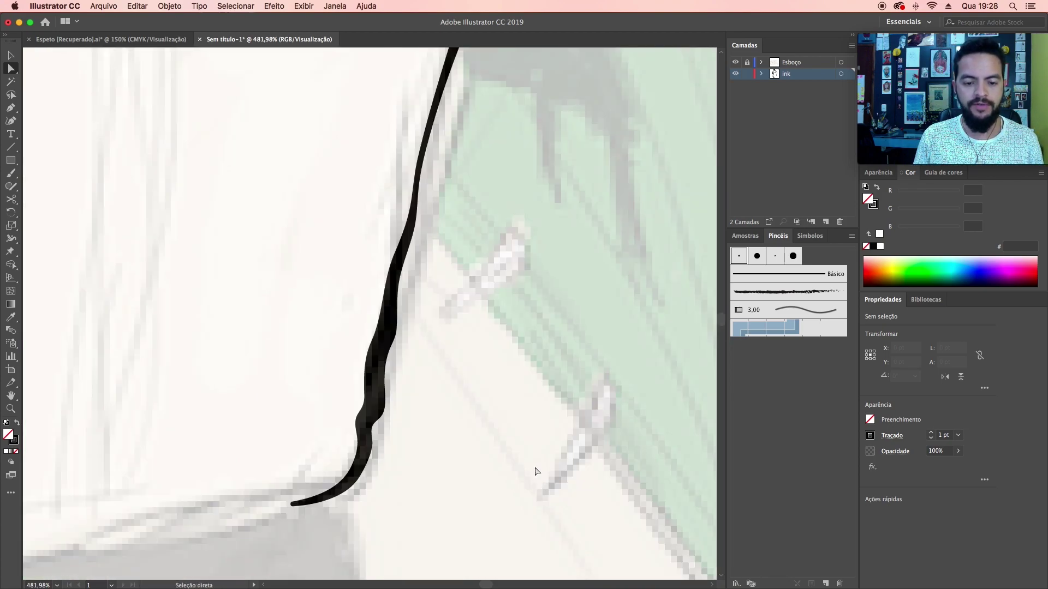
pyautogui.moveTo(465, 360); pyautogui.dragTo(513, 418)
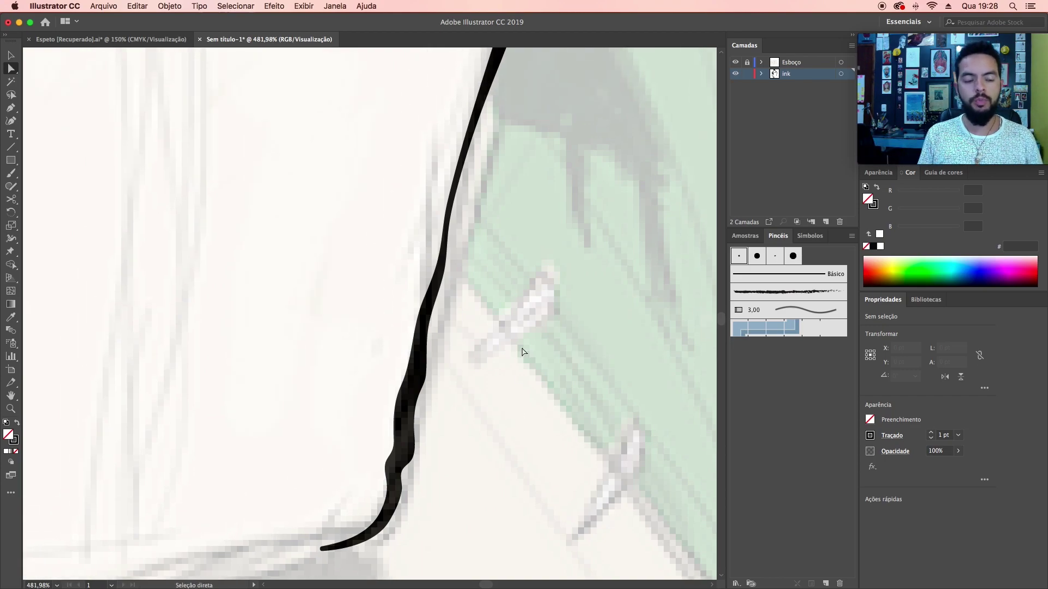
pyautogui.click(15, 189)
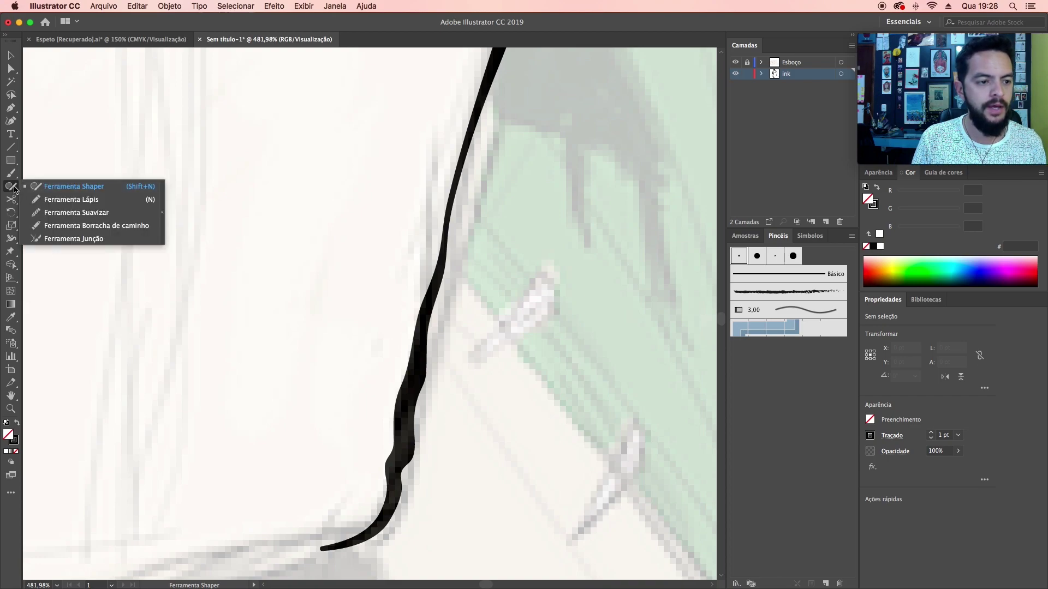
# Step: Select the wavy contour path and smooth its lower and middle sections with the Smooth tool
pyautogui.click(68, 214)
pyautogui.press('a')
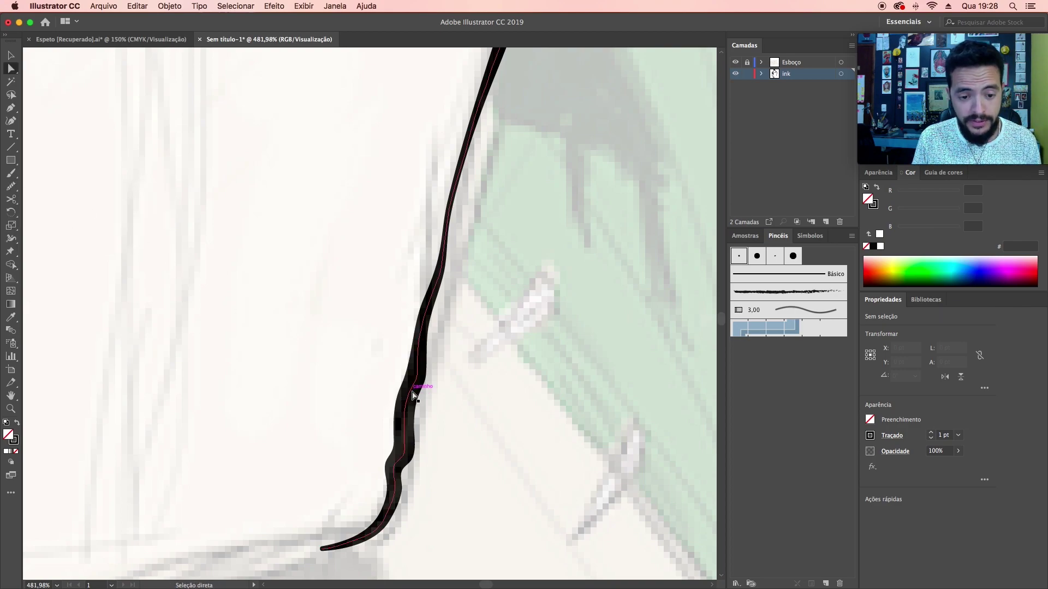
pyautogui.click(414, 386)
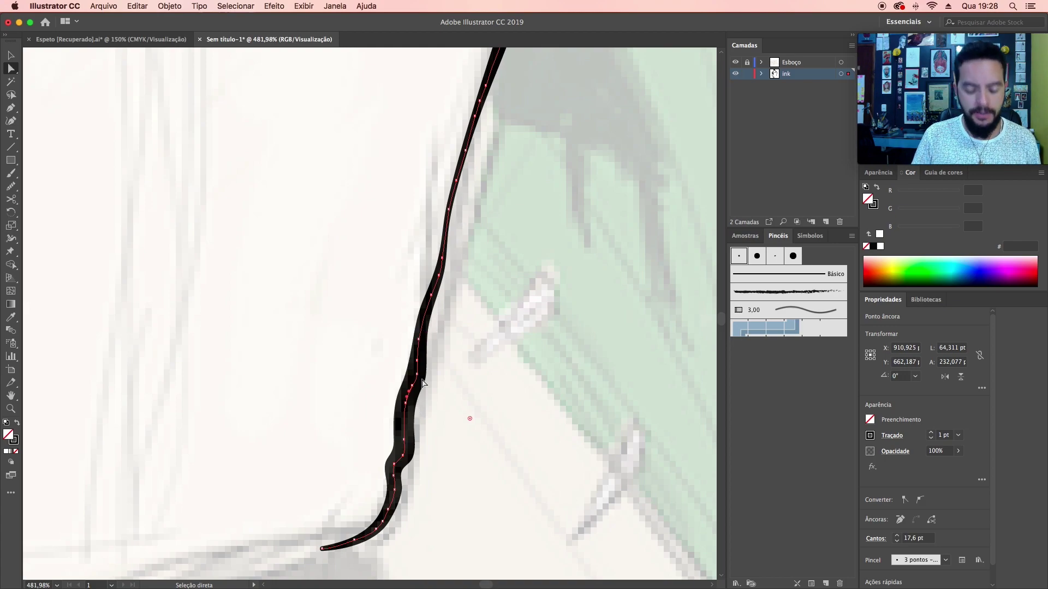
pyautogui.moveTo(12, 187); pyautogui.dragTo(71, 211)
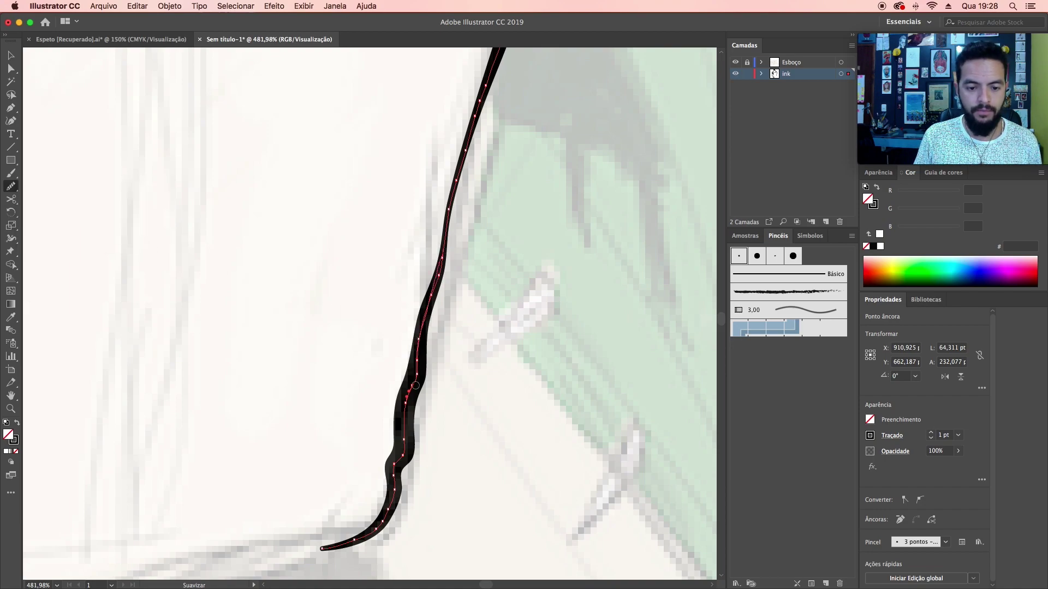
pyautogui.moveTo(391, 495); pyautogui.dragTo(406, 468)
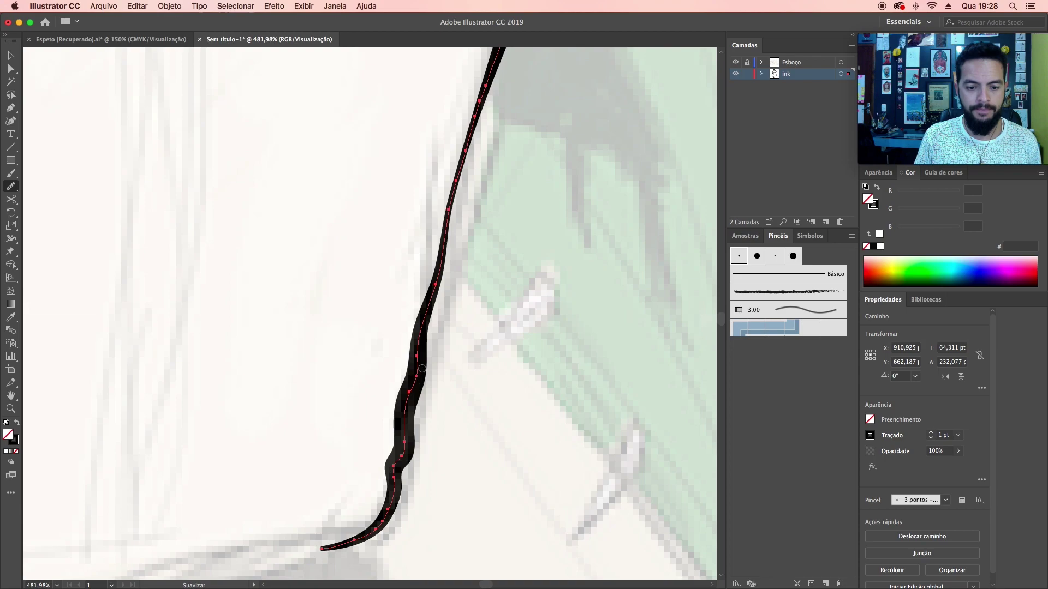
pyautogui.moveTo(406, 401)
pyautogui.mouseDown()
pyautogui.moveTo(407, 421)
pyautogui.moveTo(418, 373)
pyautogui.mouseUp()
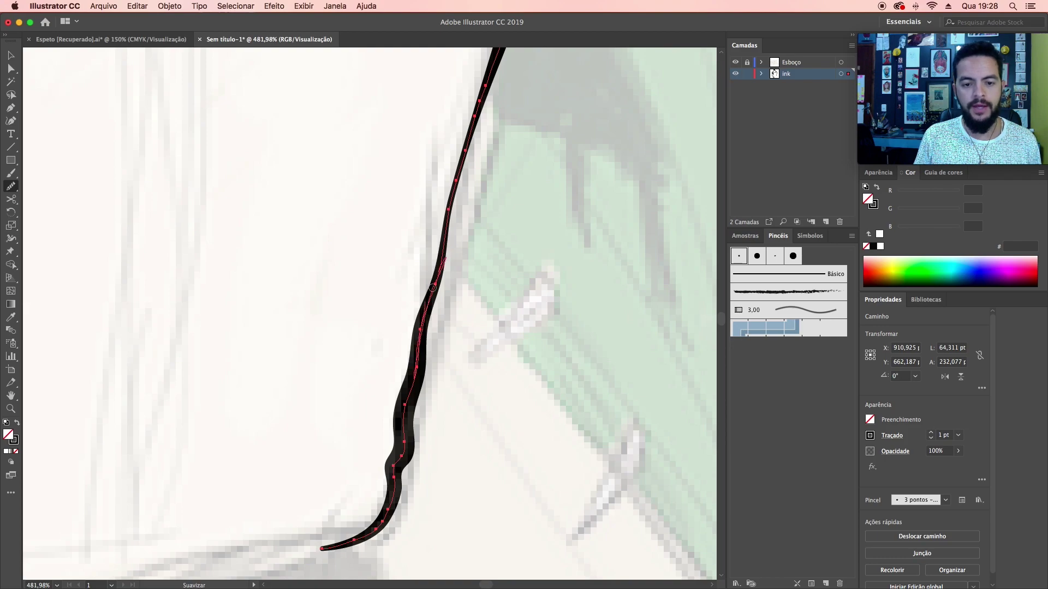
pyautogui.moveTo(433, 286); pyautogui.dragTo(404, 399)
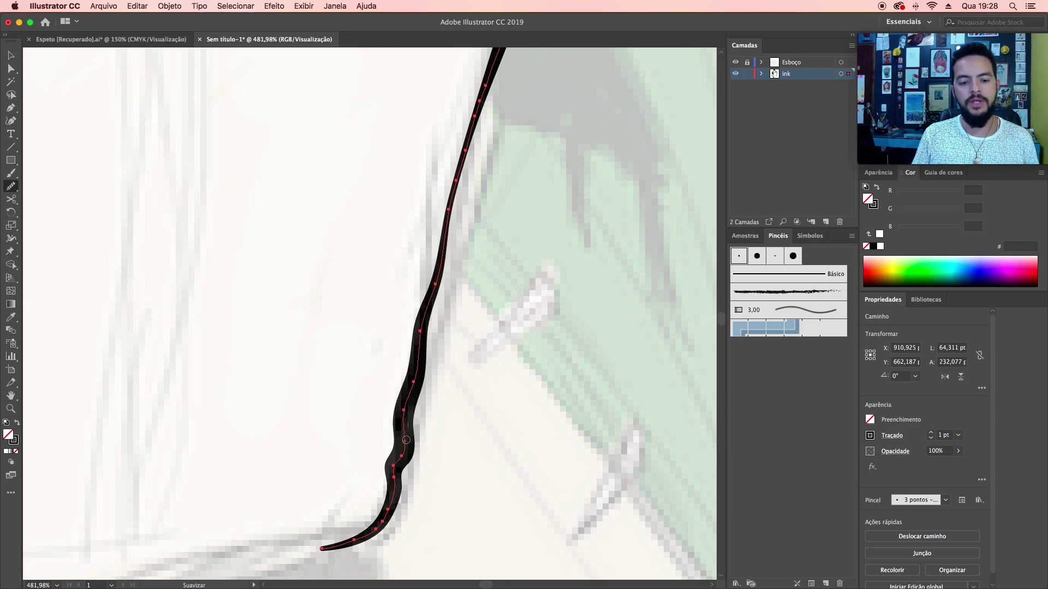
pyautogui.moveTo(392, 504); pyautogui.dragTo(403, 415)
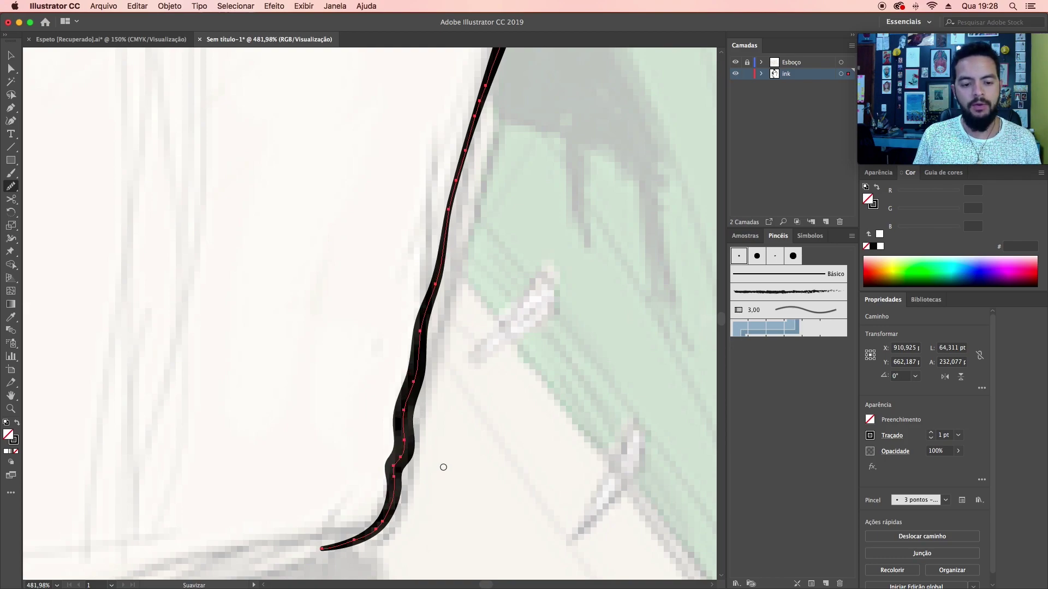
# Step: Smooth the bottom, upper section and top stretch of the contour
pyautogui.moveTo(361, 539); pyautogui.dragTo(383, 531)
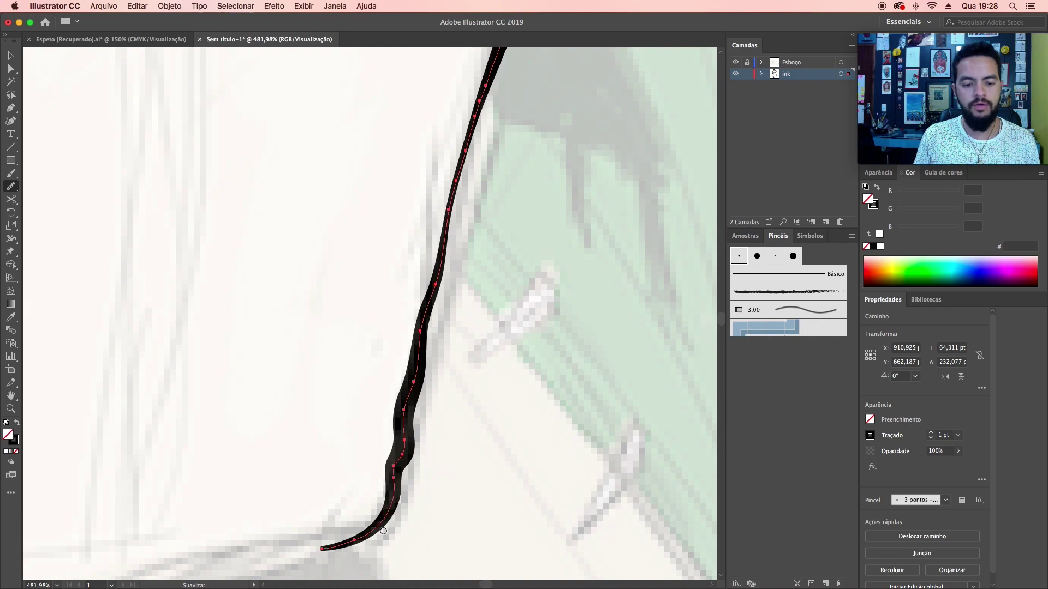
pyautogui.moveTo(465, 327); pyautogui.dragTo(401, 495)
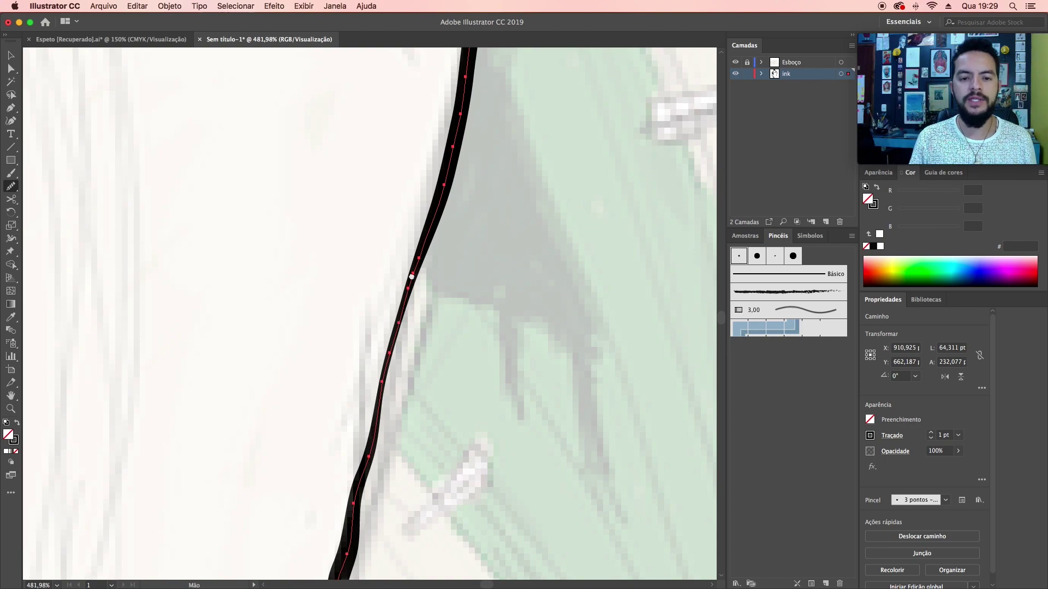
pyautogui.moveTo(407, 257); pyautogui.dragTo(401, 387)
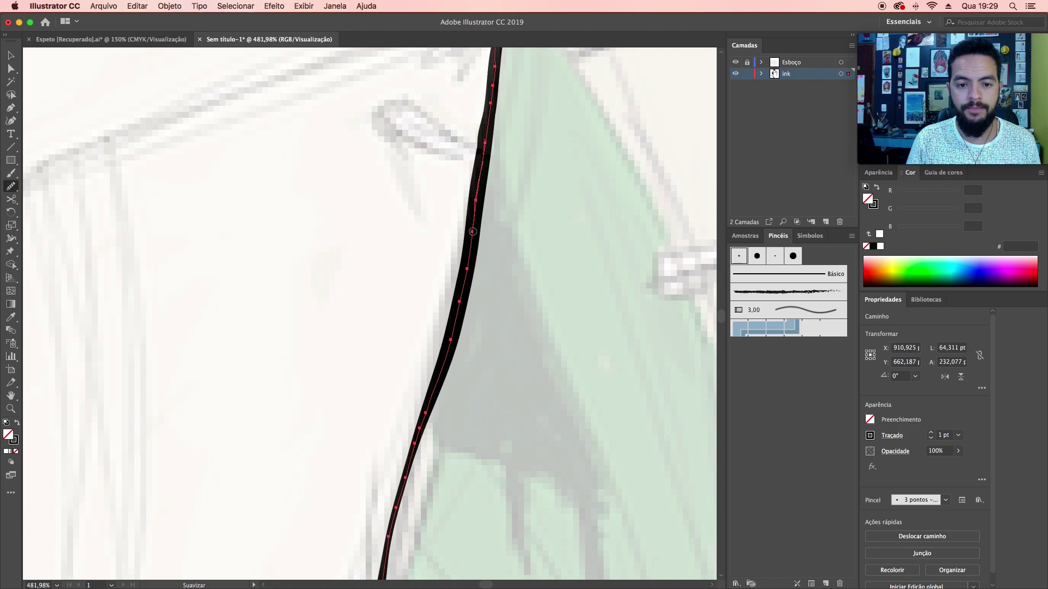
pyautogui.moveTo(452, 338); pyautogui.dragTo(465, 396)
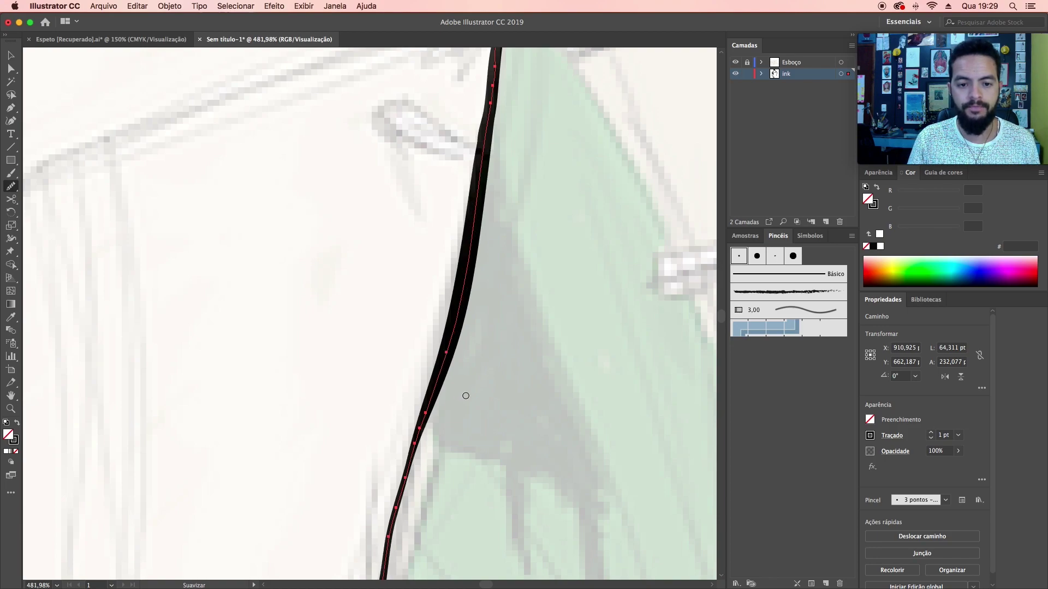
pyautogui.scroll(3, 490, 242)
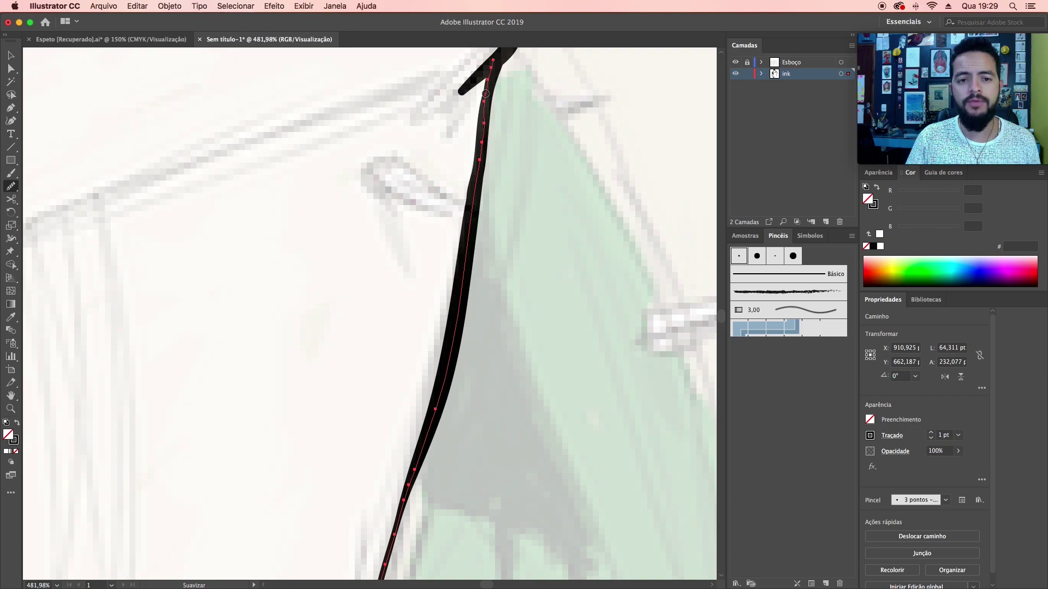
pyautogui.moveTo(480, 164); pyautogui.dragTo(481, 164)
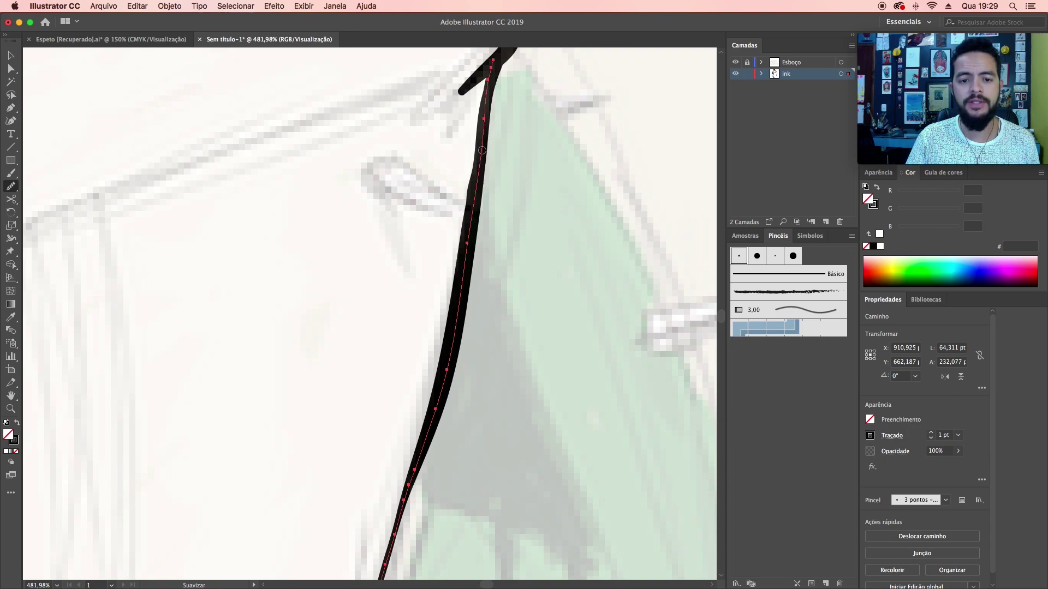
# Step: Zoom out onto the grey flap and brush a stroke along its ragged lower edge
pyautogui.keyDown('alt'); pyautogui.click(479, 280); pyautogui.keyUp('alt')
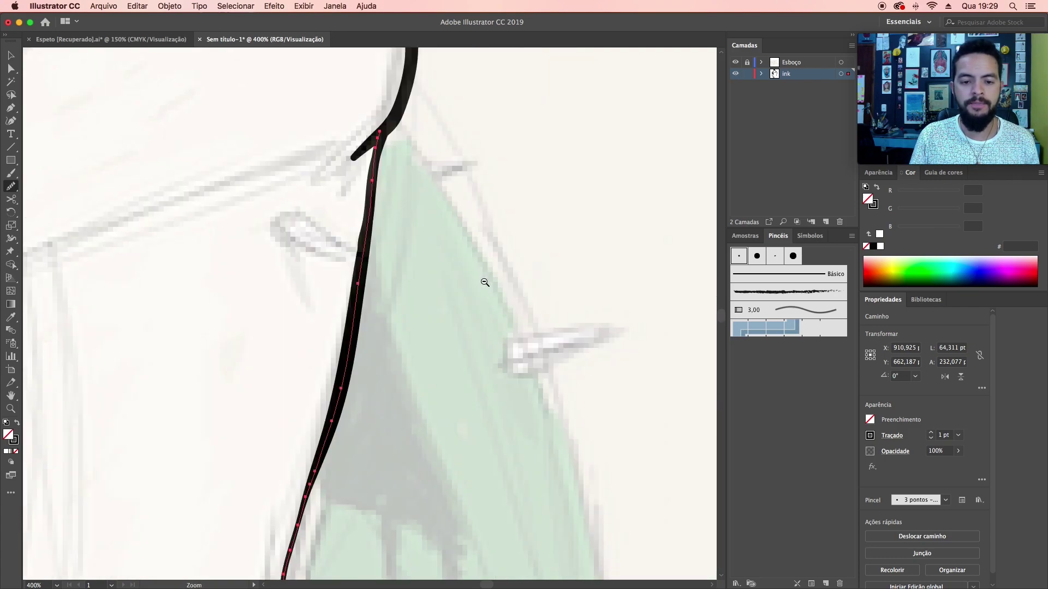
pyautogui.keyDown('alt'); pyautogui.click(445, 306); pyautogui.keyUp('alt')
pyautogui.moveTo(442, 320); pyautogui.dragTo(570, 264)
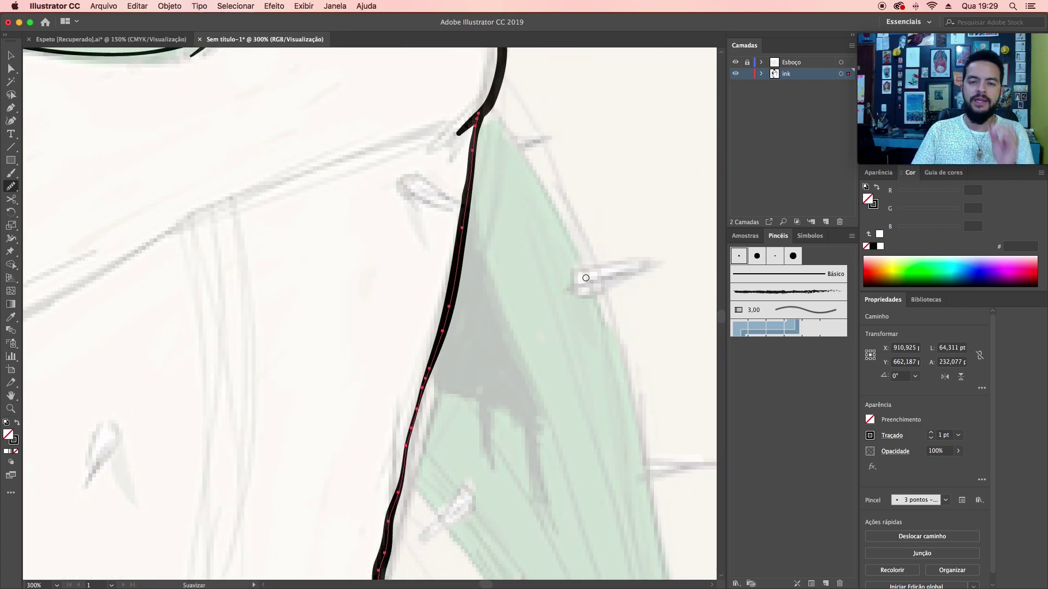
pyautogui.press('b')
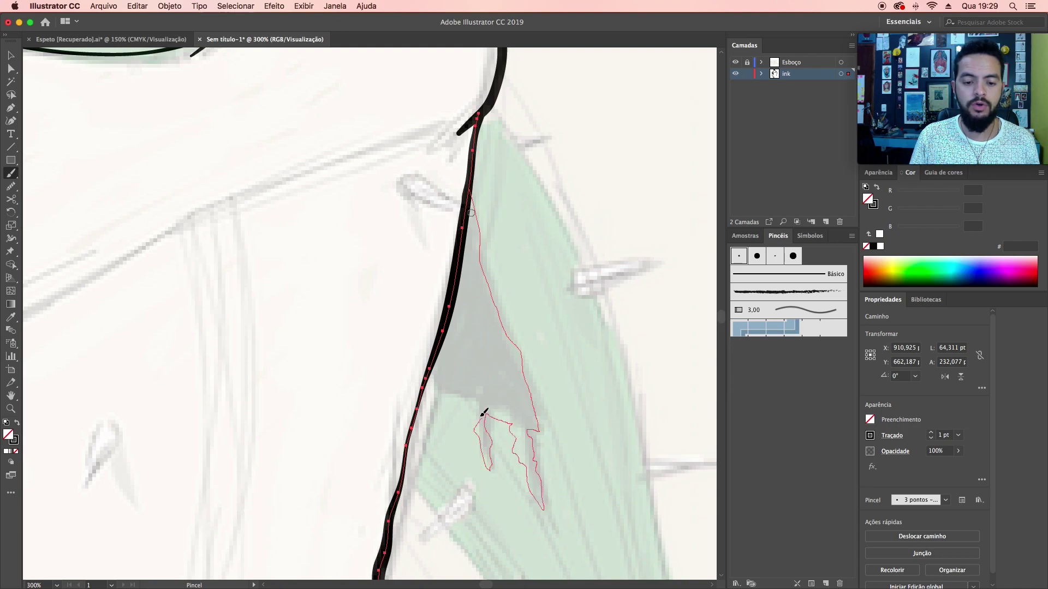
pyautogui.moveTo(427, 378); pyautogui.dragTo(425, 380)
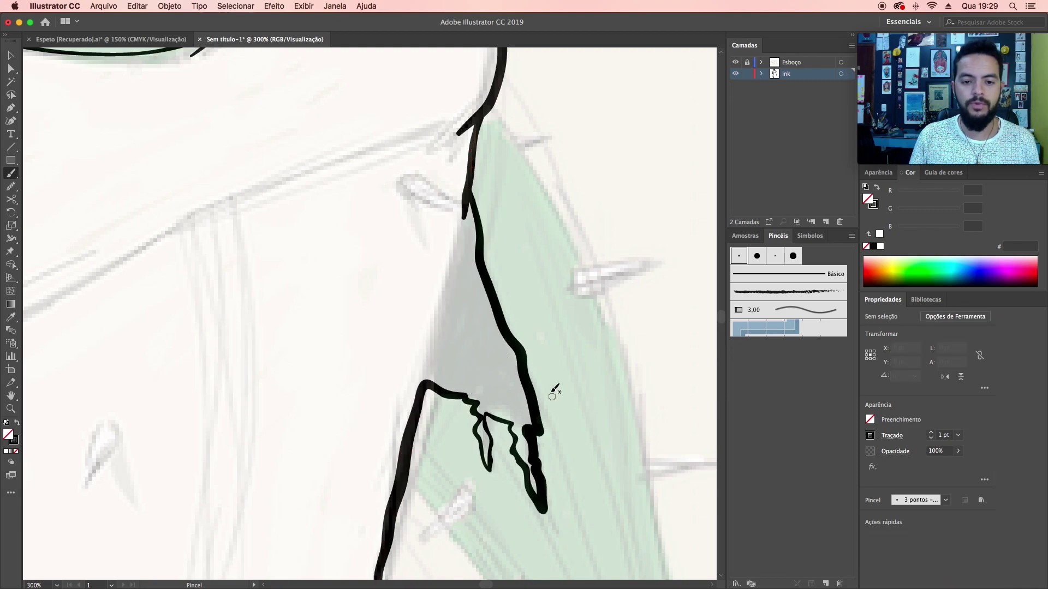
# Step: Undo the joined stroke, deselect, and outline the grey flap with its hanging strips
pyautogui.press('cmd+z')
pyautogui.keyDown('super'); pyautogui.click(570, 230); pyautogui.keyUp('super')
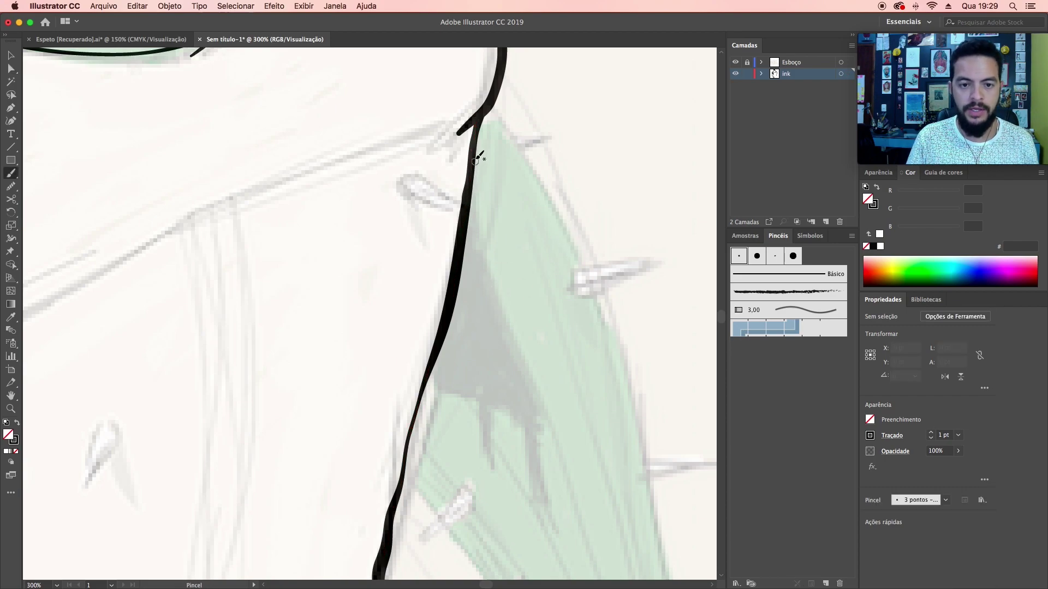
pyautogui.moveTo(476, 170); pyautogui.dragTo(539, 417)
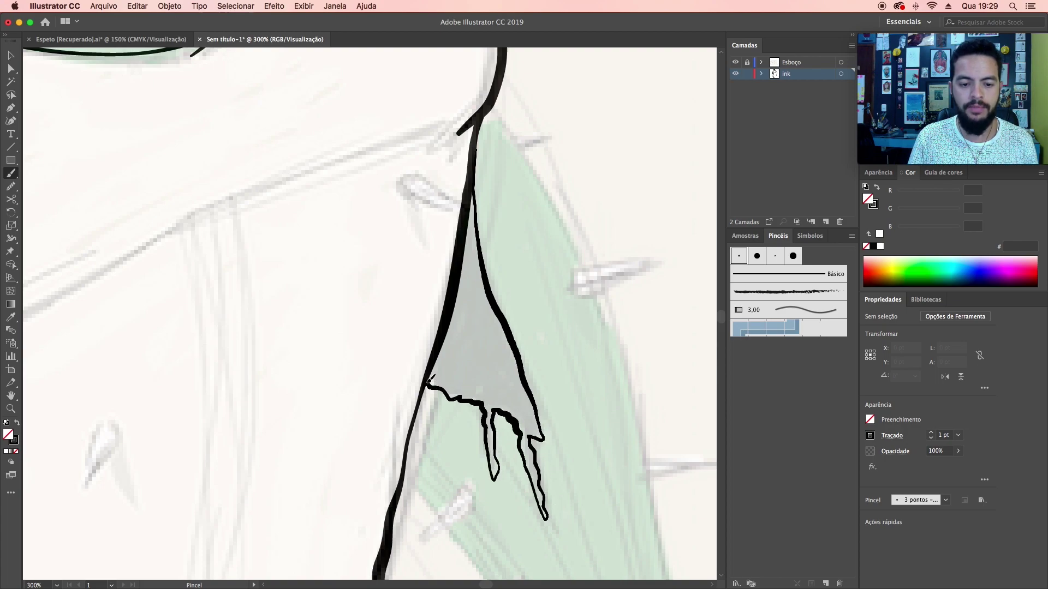
pyautogui.moveTo(430, 379); pyautogui.dragTo(428, 383)
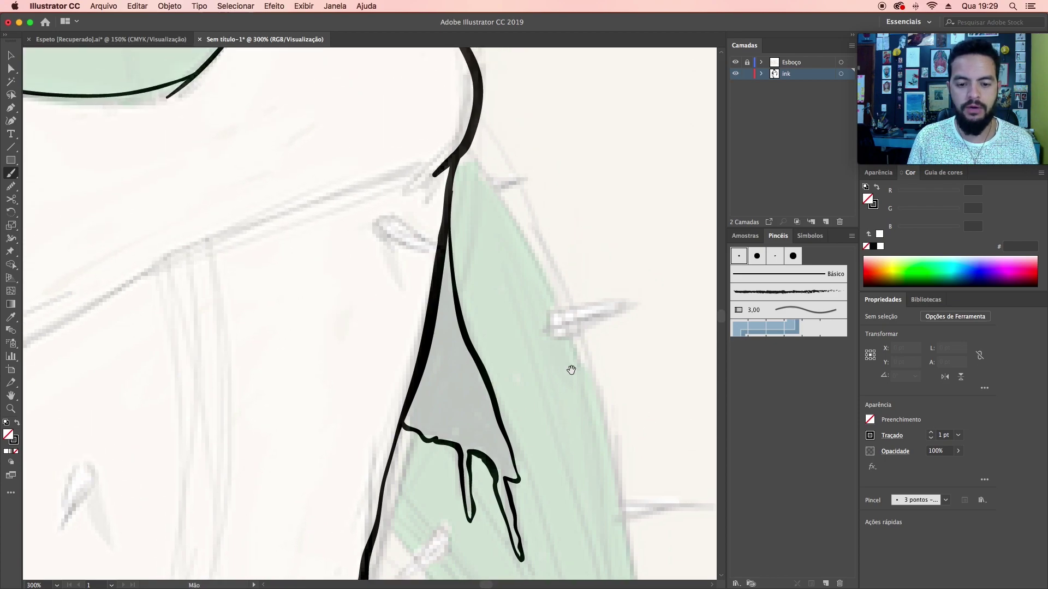
# Step: Ink the curved fold across the shirt, extending it toward the right side
pyautogui.scroll(3, 569, 367)
pyautogui.scroll(-5, 459, 346)
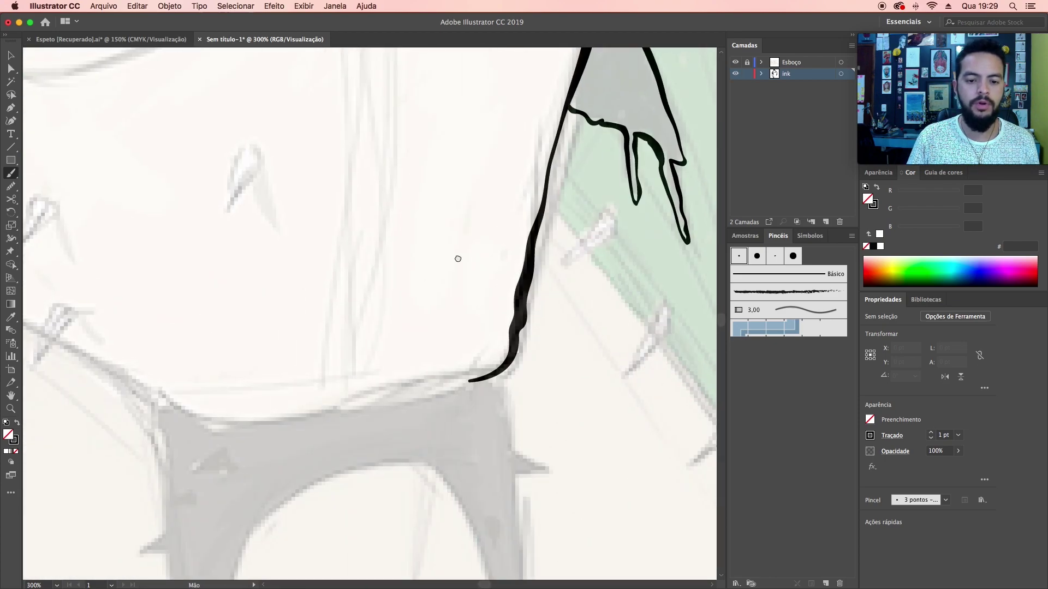
pyautogui.scroll(5, 452, 389)
pyautogui.hscroll(-5, 557, 163)
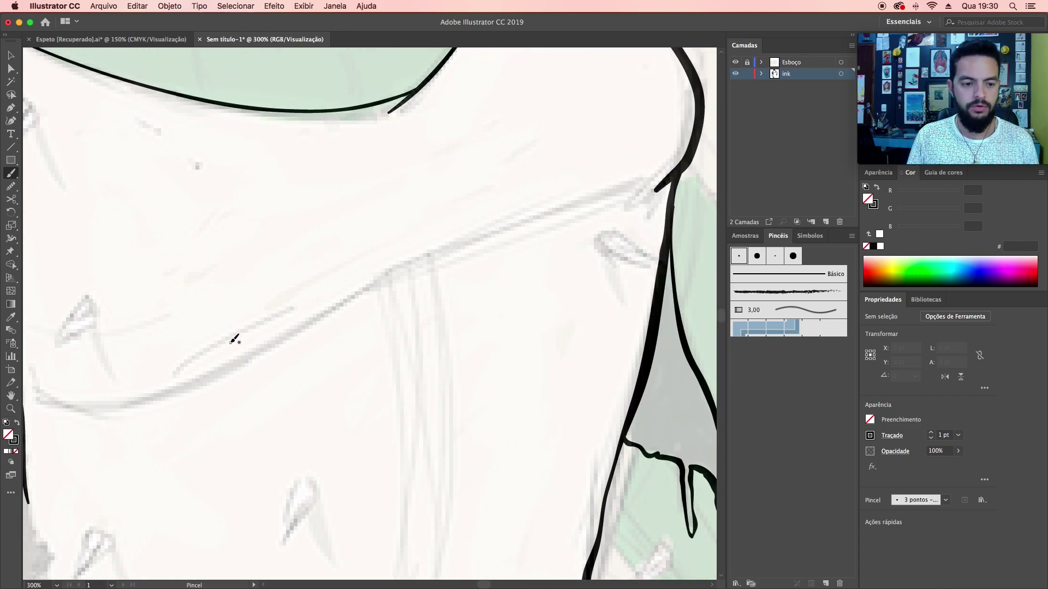
pyautogui.hscroll(-2, 235, 339)
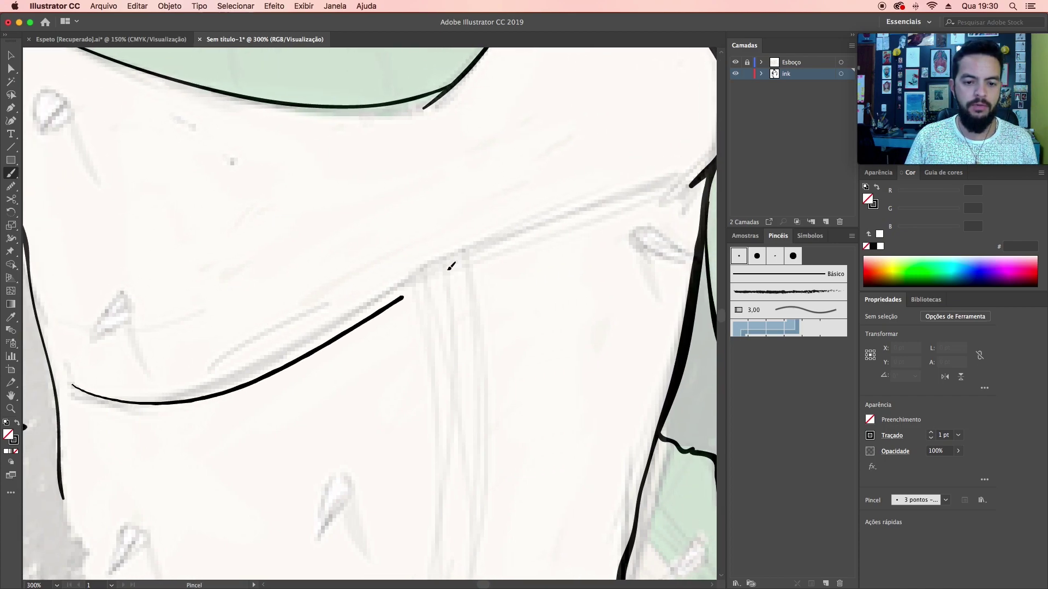
pyautogui.moveTo(78, 387); pyautogui.dragTo(569, 211)
pyautogui.hscroll(3, 529, 262)
pyautogui.scroll(1, 530, 261)
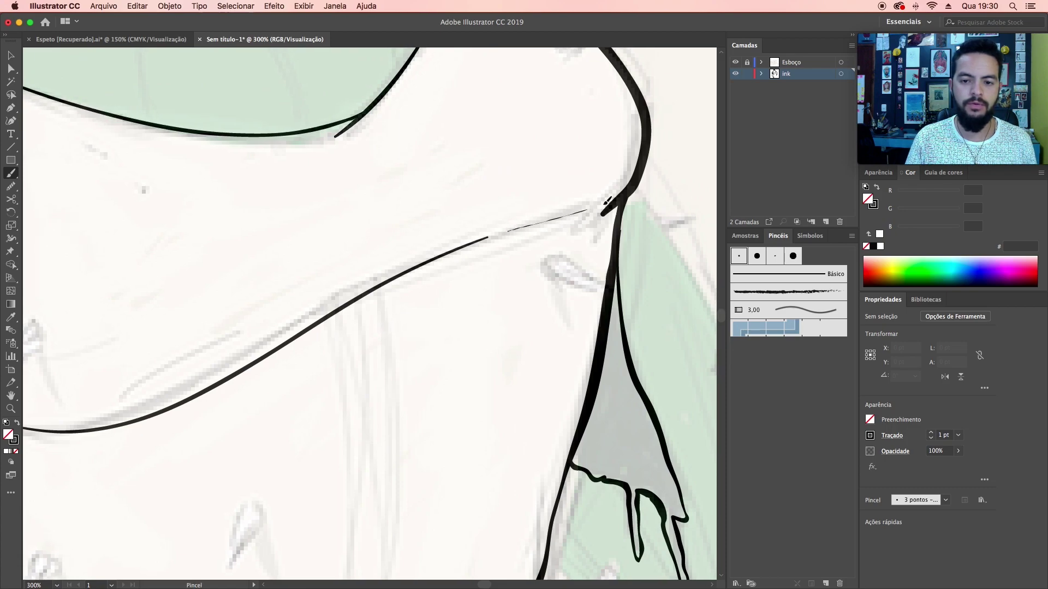
pyautogui.moveTo(506, 232); pyautogui.dragTo(631, 154)
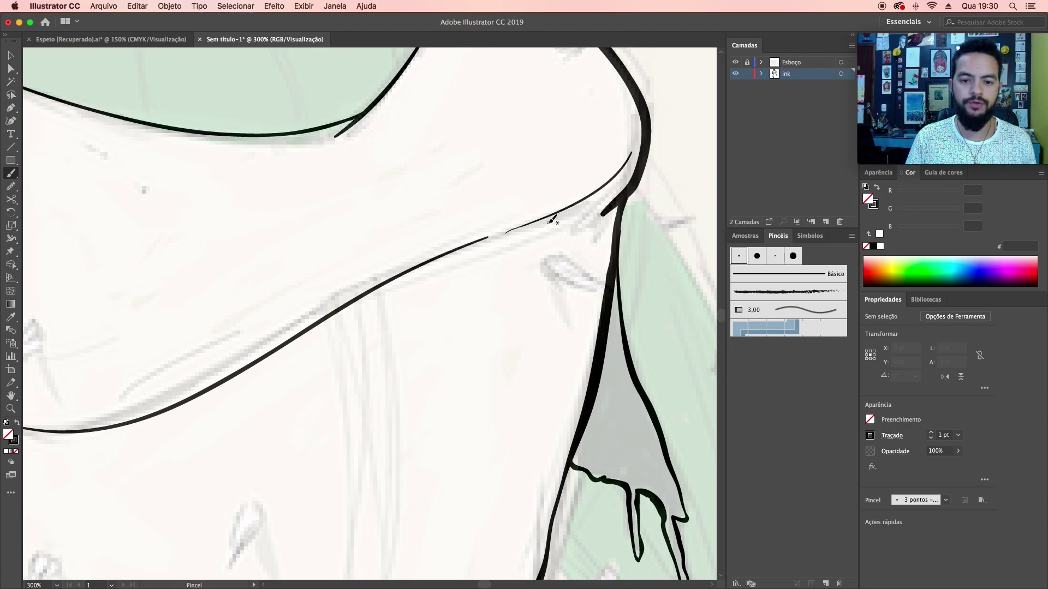
pyautogui.moveTo(499, 235); pyautogui.dragTo(594, 204)
# Step: Add three thin crease lines to the shirt, one near the chest
pyautogui.moveTo(244, 299); pyautogui.dragTo(479, 202)
pyautogui.moveTo(148, 363); pyautogui.dragTo(479, 203)
pyautogui.scroll(2, 481, 208)
pyautogui.moveTo(434, 194); pyautogui.dragTo(501, 178)
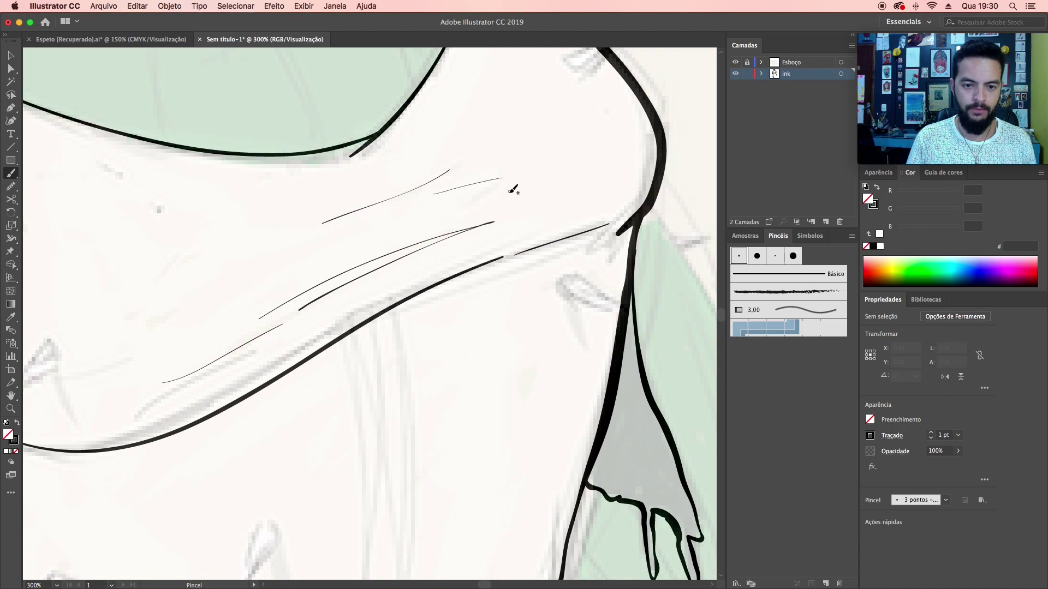
pyautogui.scroll(-3, 305, 322)
pyautogui.hscroll(-4, 304, 322)
# Step: Outline the torn grey strip on the left with ragged fringe strokes
pyautogui.keyDown('alt'); pyautogui.click(307, 317); pyautogui.keyUp('alt')
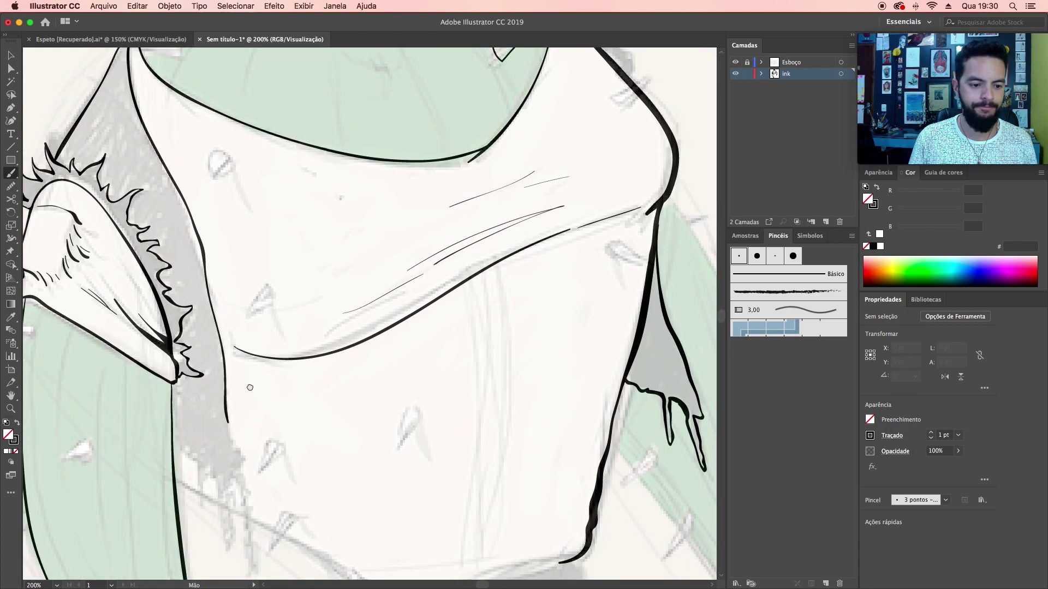
pyautogui.scroll(-3, 250, 387)
pyautogui.hscroll(-2, 250, 388)
pyautogui.click(259, 366)
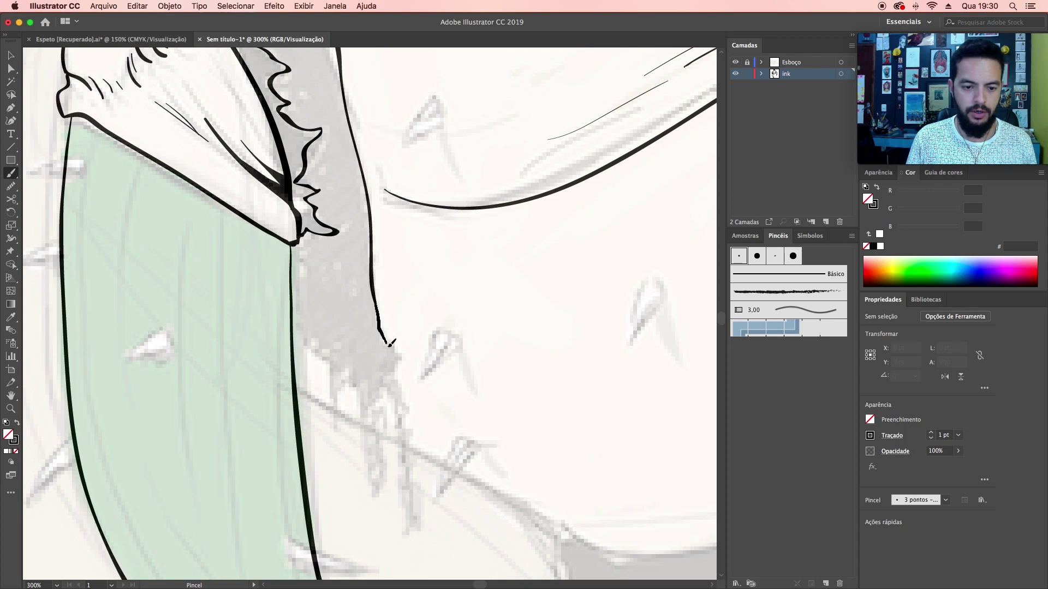
pyautogui.moveTo(397, 368); pyautogui.dragTo(401, 397)
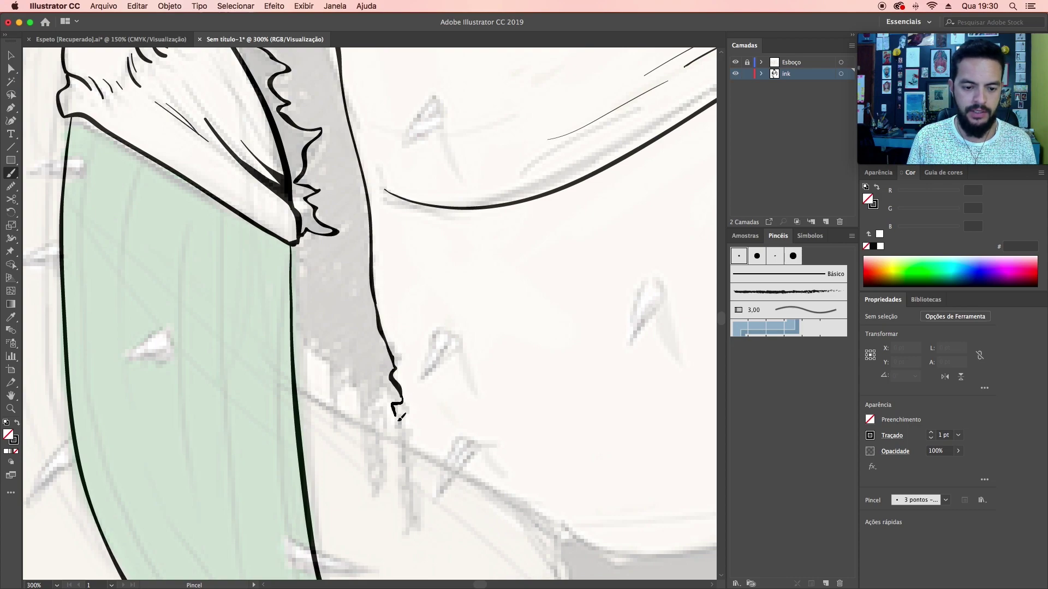
pyautogui.moveTo(394, 454)
pyautogui.mouseDown()
pyautogui.moveTo(379, 412)
pyautogui.moveTo(295, 336)
pyautogui.mouseUp()
pyautogui.moveTo(563, 519)
pyautogui.mouseDown()
pyautogui.moveTo(360, 363)
pyautogui.moveTo(325, 250)
pyautogui.mouseUp()
# Step: Outline both grey legs and feet, then zoom in on the left ankle
pyautogui.press('super+minus')
pyautogui.moveTo(234, 275)
pyautogui.mouseDown()
pyautogui.moveTo(392, 311)
pyautogui.moveTo(452, 456)
pyautogui.mouseUp()
pyautogui.moveTo(458, 249); pyautogui.dragTo(474, 458)
pyautogui.moveTo(382, 437); pyautogui.dragTo(434, 328)
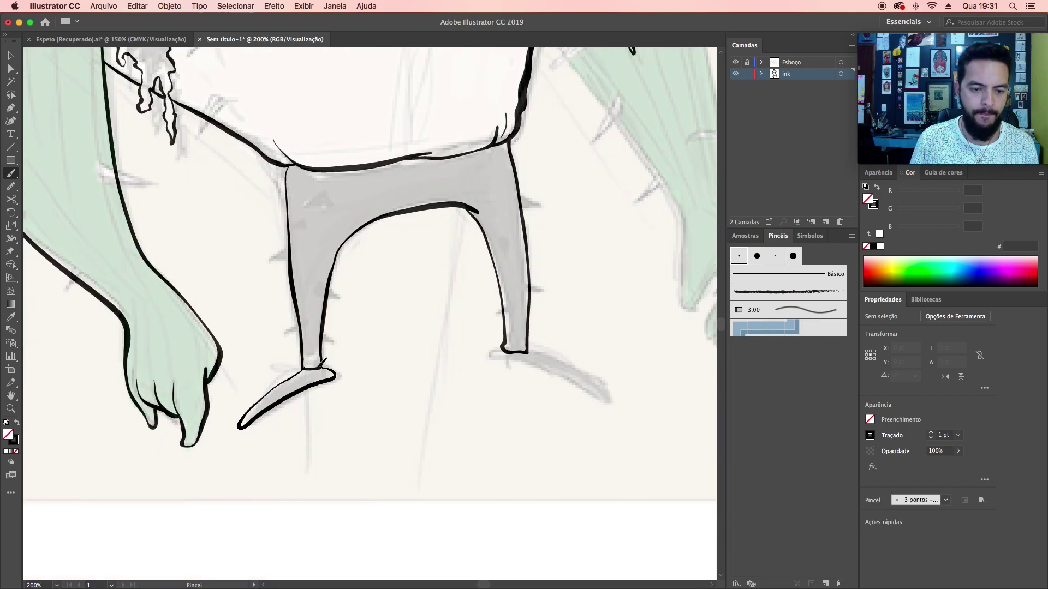
pyautogui.moveTo(303, 370); pyautogui.dragTo(334, 377)
pyautogui.moveTo(503, 354); pyautogui.dragTo(606, 401)
# Step: Move the overshooting foot end points to close the ankle joints
pyautogui.moveTo(358, 402); pyautogui.dragTo(358, 402)
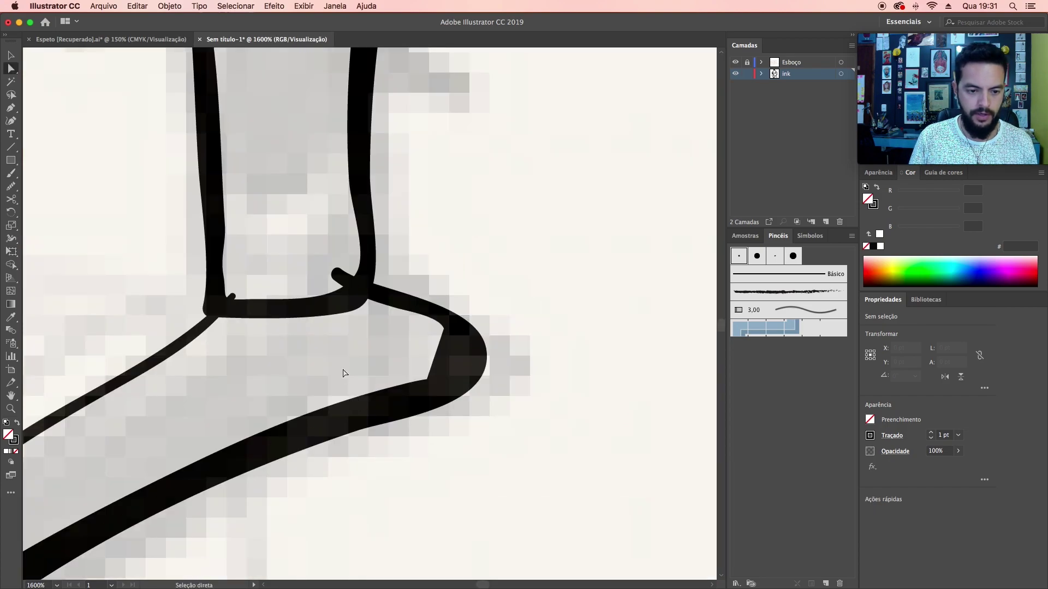
pyautogui.click(337, 275)
pyautogui.moveTo(337, 274); pyautogui.dragTo(356, 287)
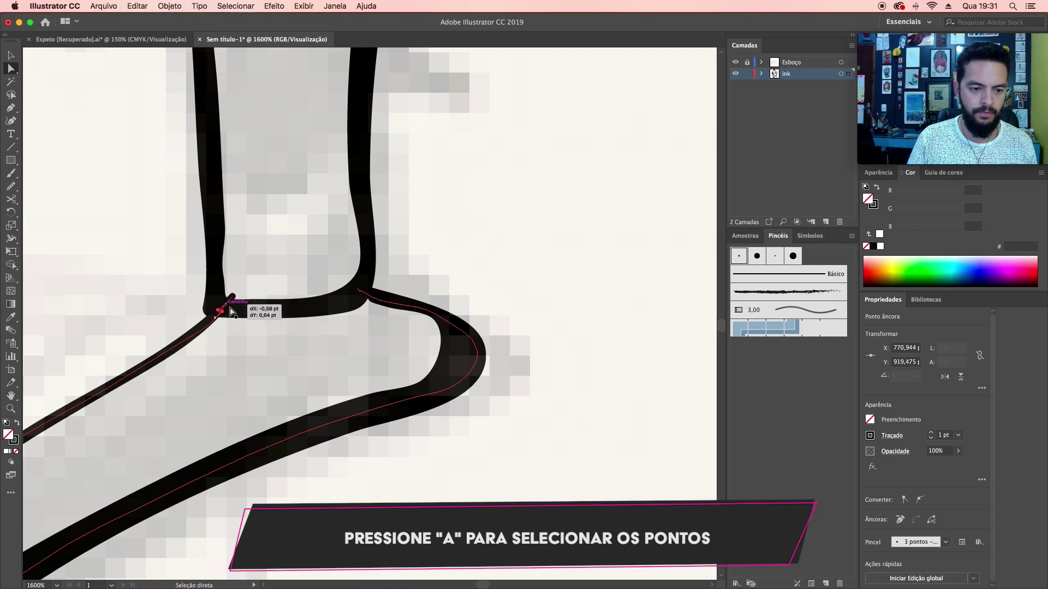
pyautogui.hscroll(10, 245, 303)
pyautogui.click(269, 258)
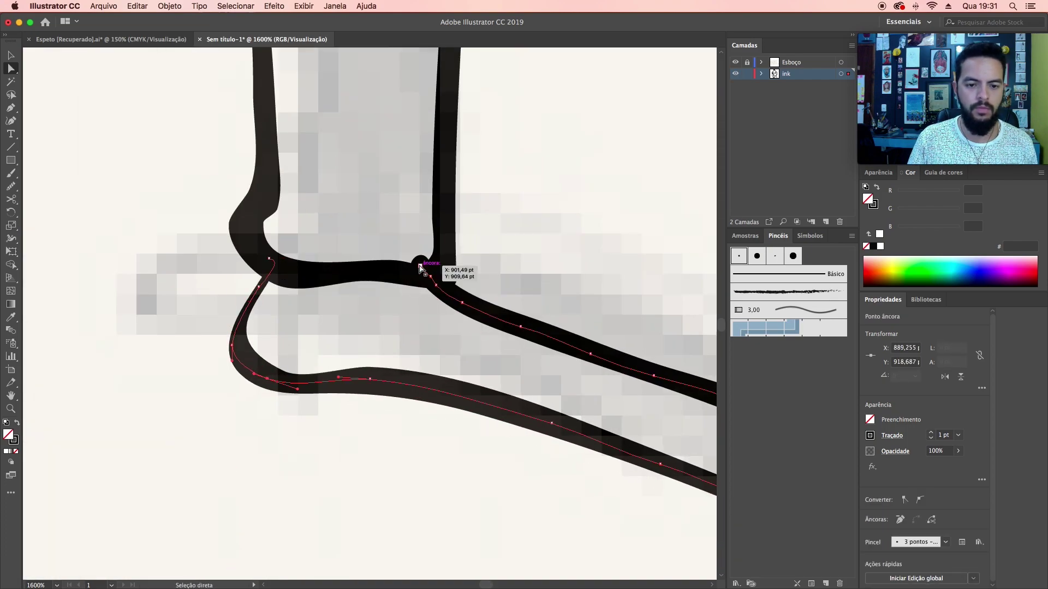
pyautogui.scroll(-5, 265, 335)
pyautogui.scroll(-2, 307, 333)
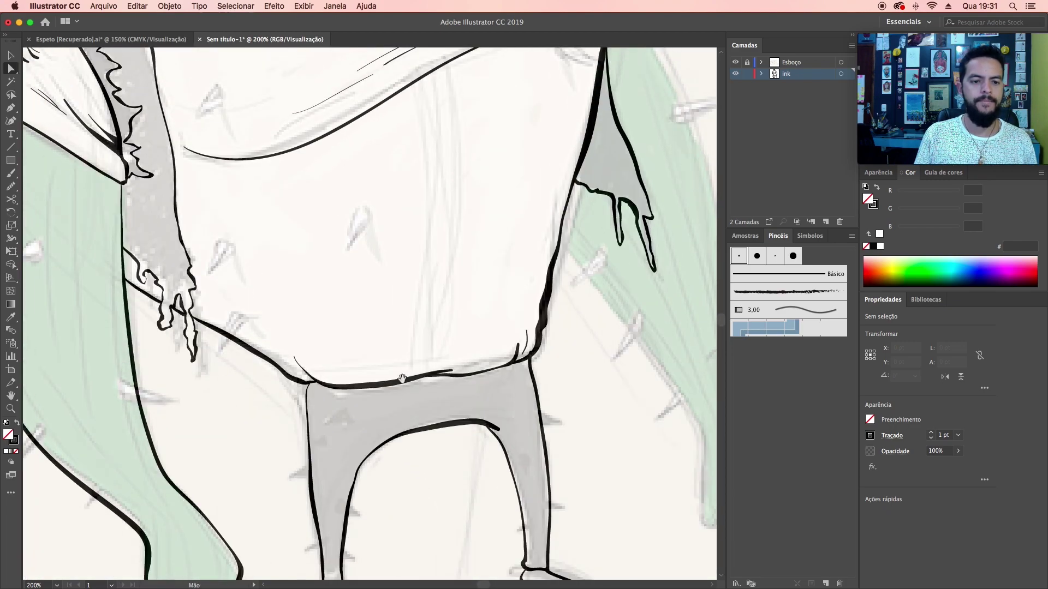
pyautogui.hscroll(5, 441, 293)
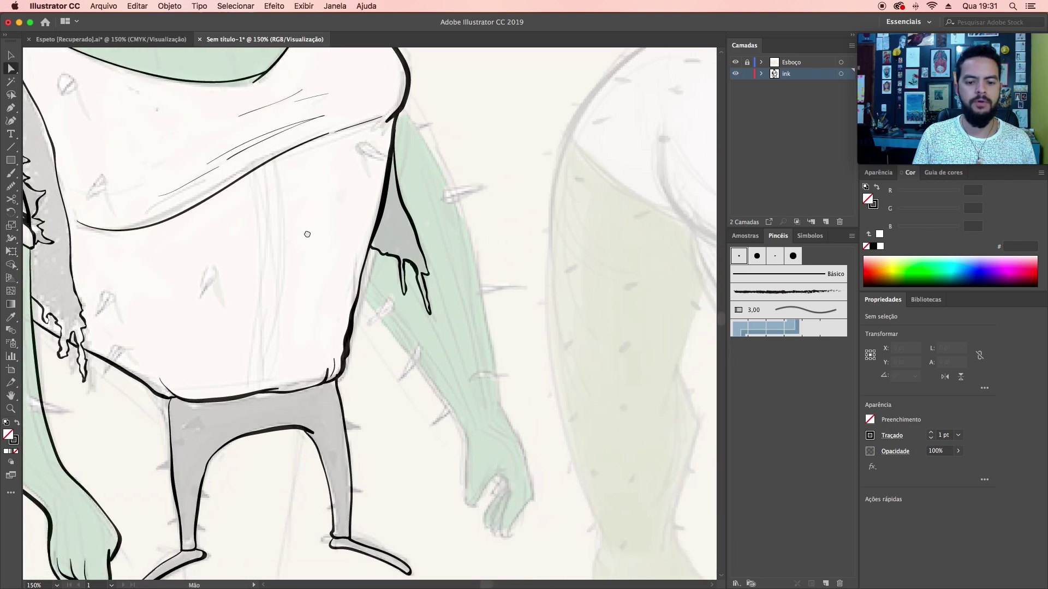
# Step: Ink the right hand's fingers and reshape the end of the fingertip stroke
pyautogui.press('b')
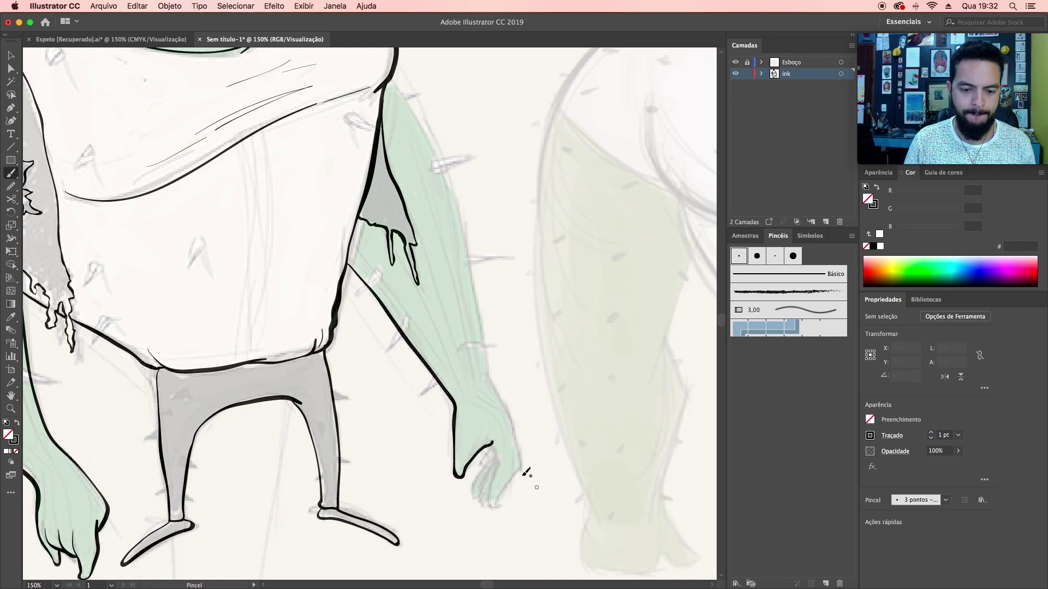
pyautogui.scroll(-3, 523, 469)
pyautogui.scroll(5, 491, 437)
pyautogui.scroll(-1, 474, 403)
pyautogui.scroll(5, 375, 322)
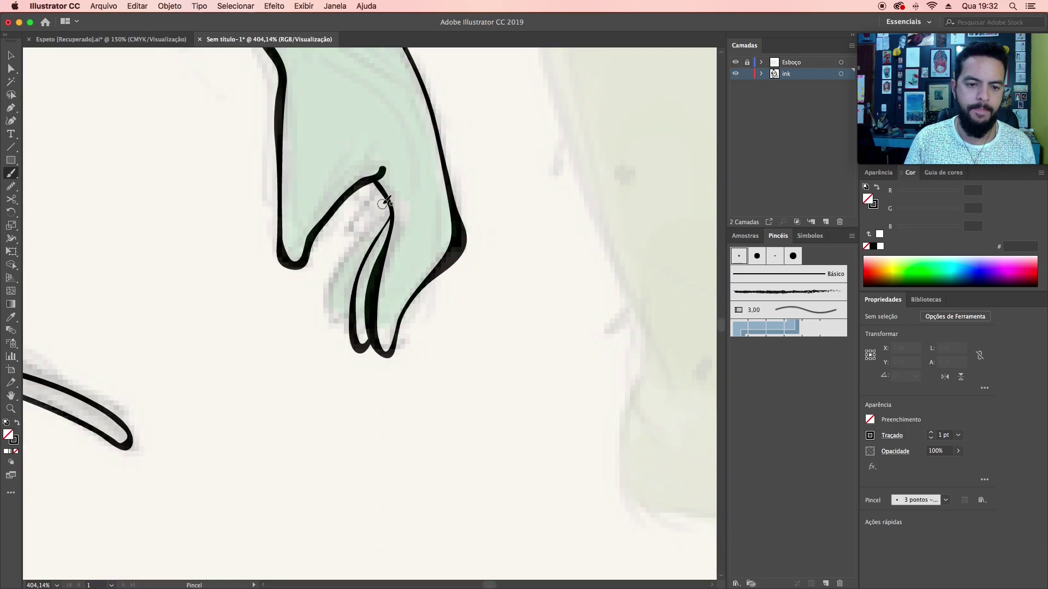
pyautogui.moveTo(377, 199); pyautogui.dragTo(352, 327)
pyautogui.scroll(10, 338, 278)
pyautogui.press('p')
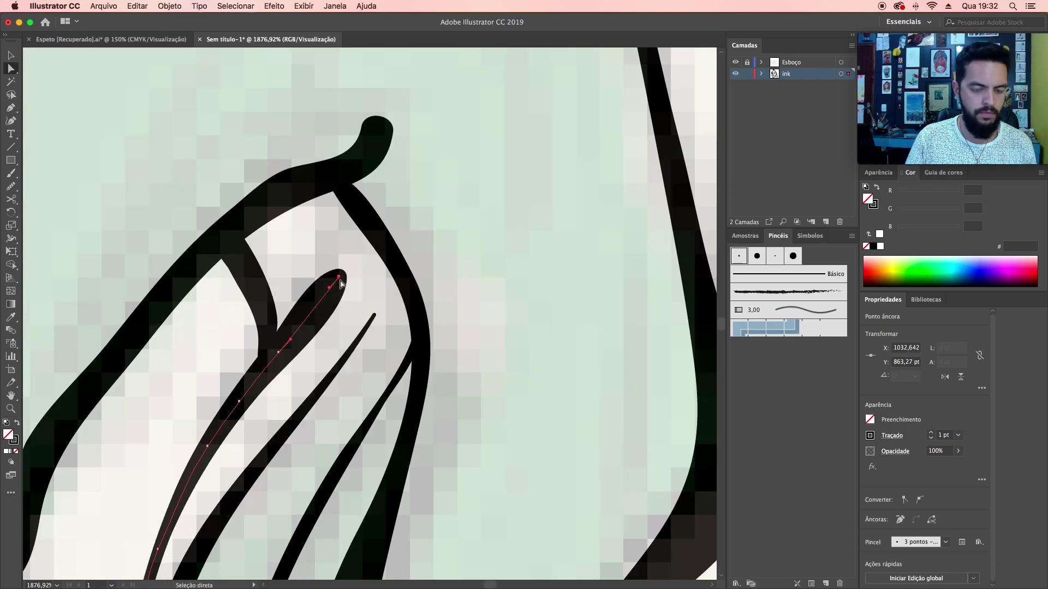
pyautogui.moveTo(338, 280); pyautogui.dragTo(415, 181)
# Step: Draw a twisted double-strand wire around the neck with two short barbs, then zoom out
pyautogui.scroll(-10, 289, 299)
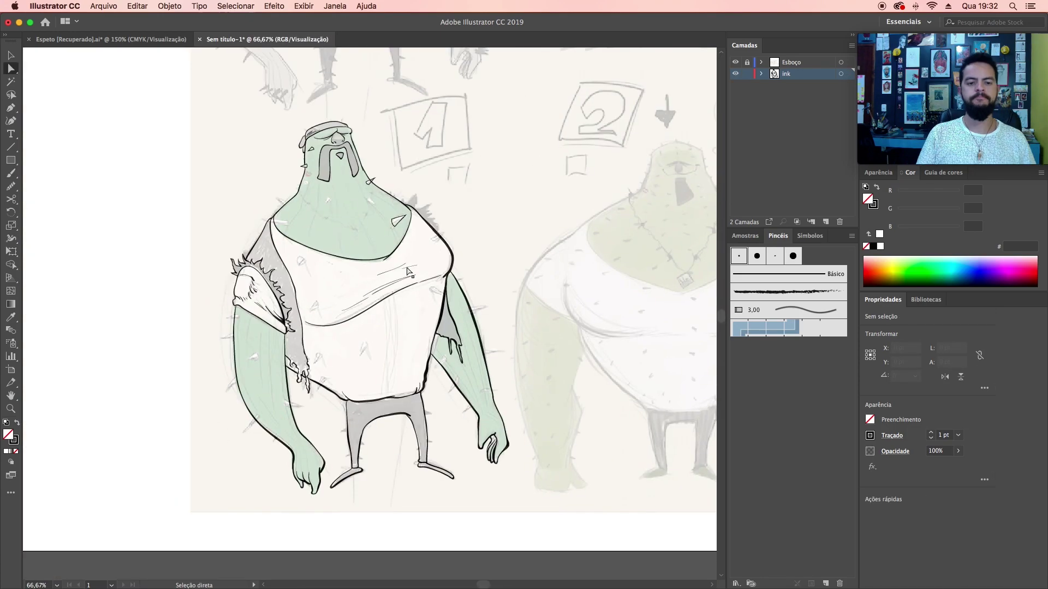
pyautogui.scroll(5, 328, 273)
pyautogui.press('b')
pyautogui.moveTo(206, 244)
pyautogui.mouseDown()
pyautogui.moveTo(388, 354)
pyautogui.moveTo(423, 221)
pyautogui.moveTo(420, 229)
pyautogui.mouseUp()
pyautogui.moveTo(254, 297); pyautogui.dragTo(315, 335)
pyautogui.moveTo(218, 269); pyautogui.dragTo(221, 276)
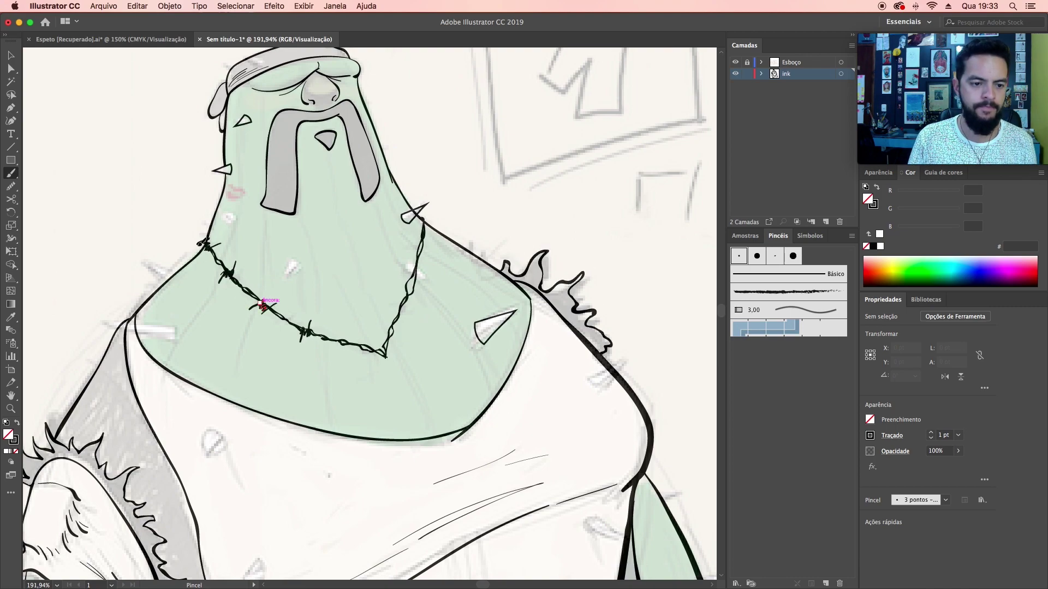
pyautogui.moveTo(355, 339); pyautogui.dragTo(365, 361)
pyautogui.moveTo(396, 310); pyautogui.dragTo(413, 319)
pyautogui.scroll(-6, 408, 321)
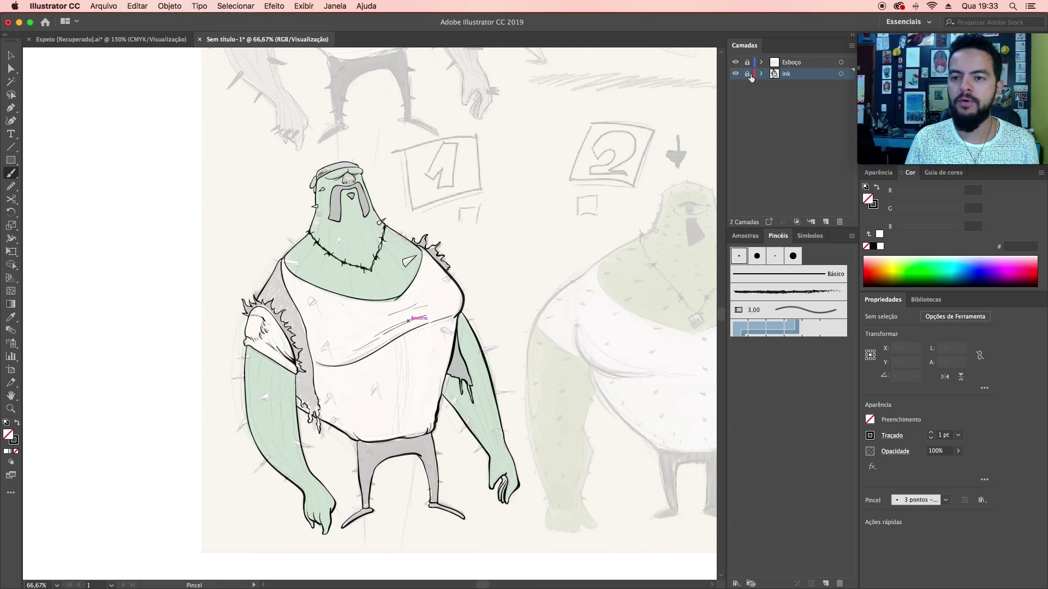
# Step: Add a new layer named 'espinhos' to hold the spines
pyautogui.click(825, 222)
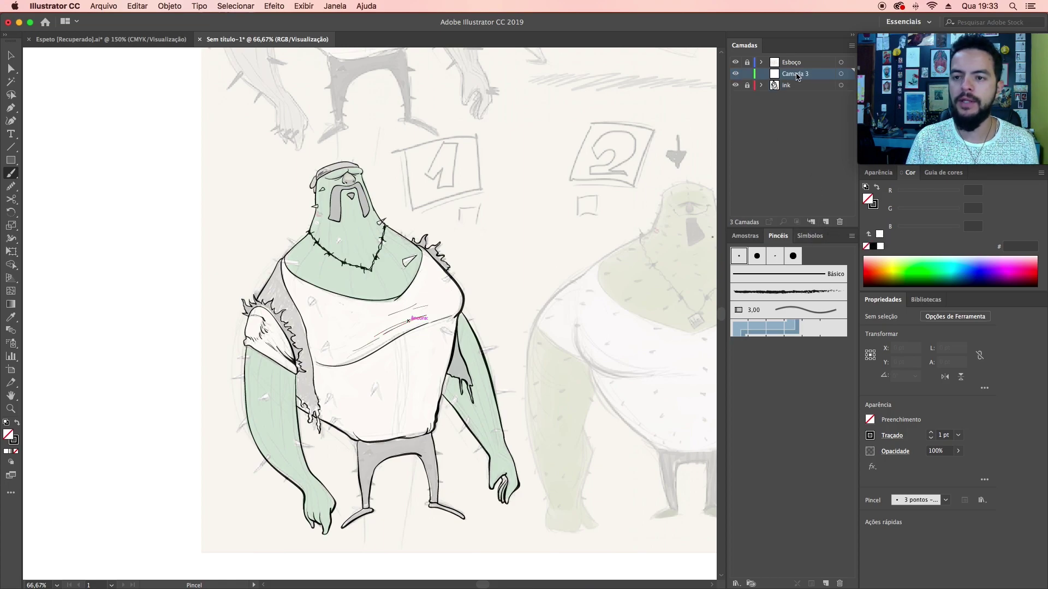
pyautogui.doubleClick(796, 75)
pyautogui.write('espinhos')
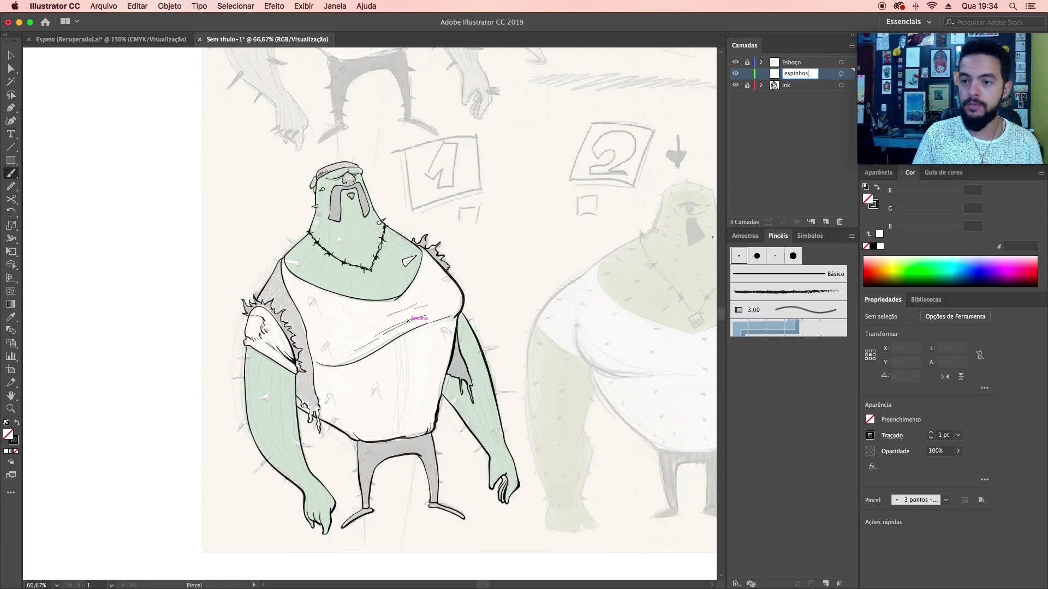
pyautogui.press('Return')
pyautogui.scroll(5, 278, 272)
pyautogui.scroll(2, 278, 271)
pyautogui.hscroll(-2, 278, 271)
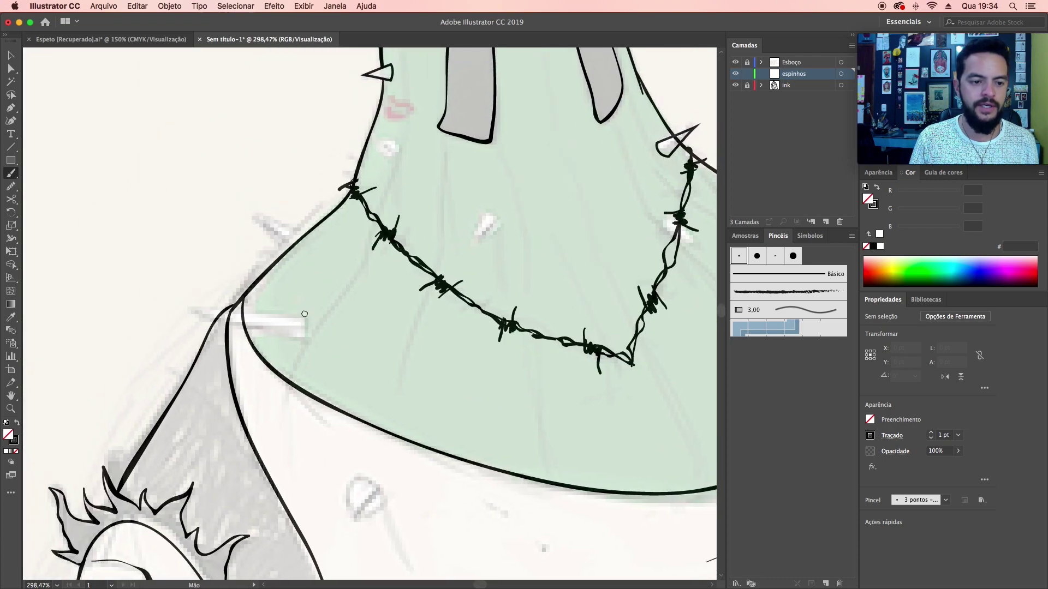
# Step: Brush crossing strokes forming a triangle spine at the shoulder
pyautogui.moveTo(296, 307)
pyautogui.mouseDown()
pyautogui.moveTo(294, 346)
pyautogui.moveTo(176, 320)
pyautogui.mouseUp()
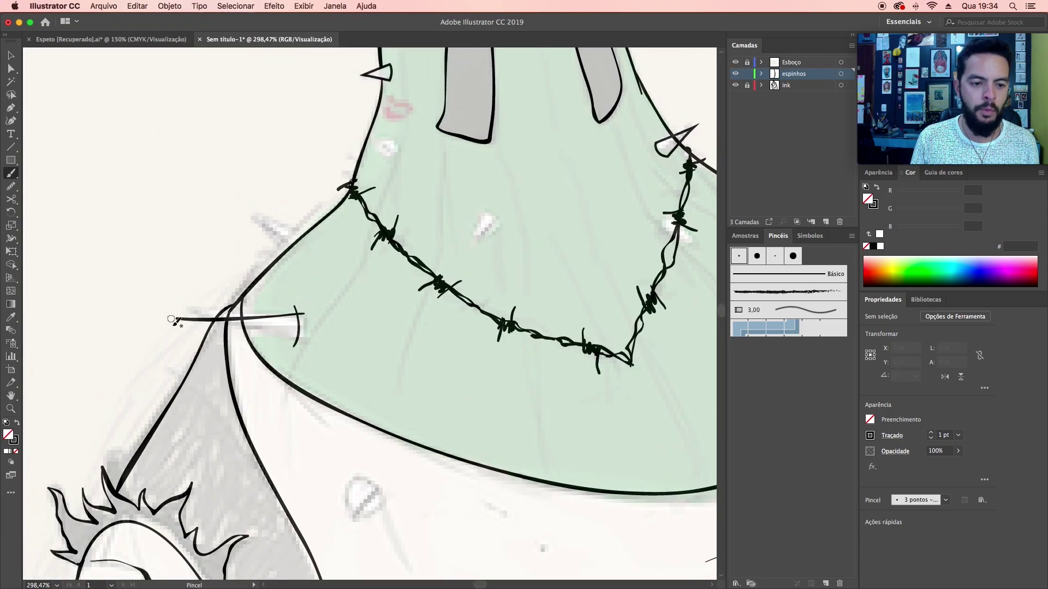
pyautogui.moveTo(247, 325); pyautogui.dragTo(333, 339)
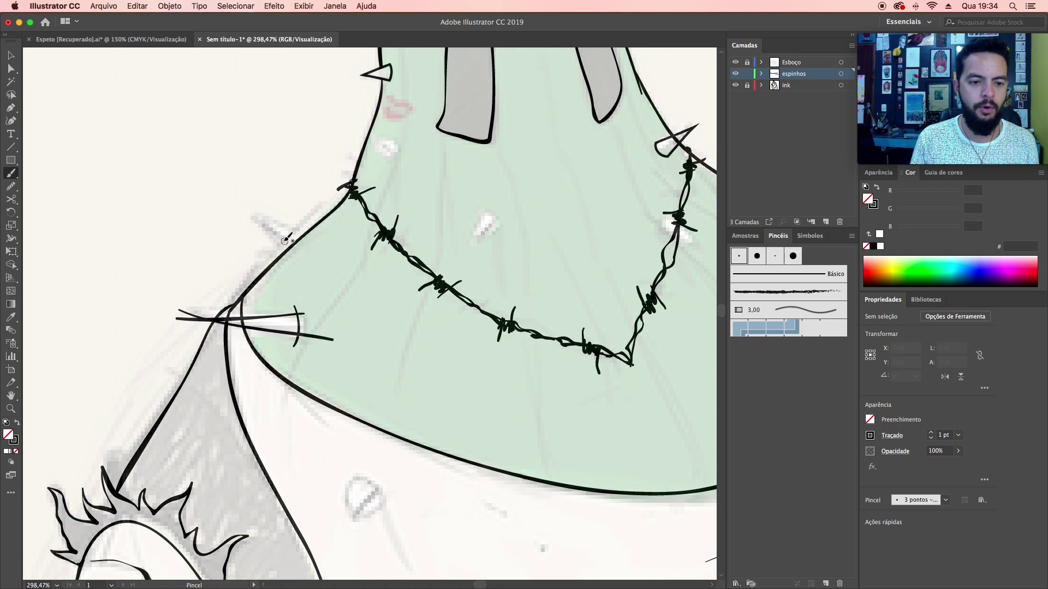
pyautogui.moveTo(254, 208); pyautogui.dragTo(286, 236)
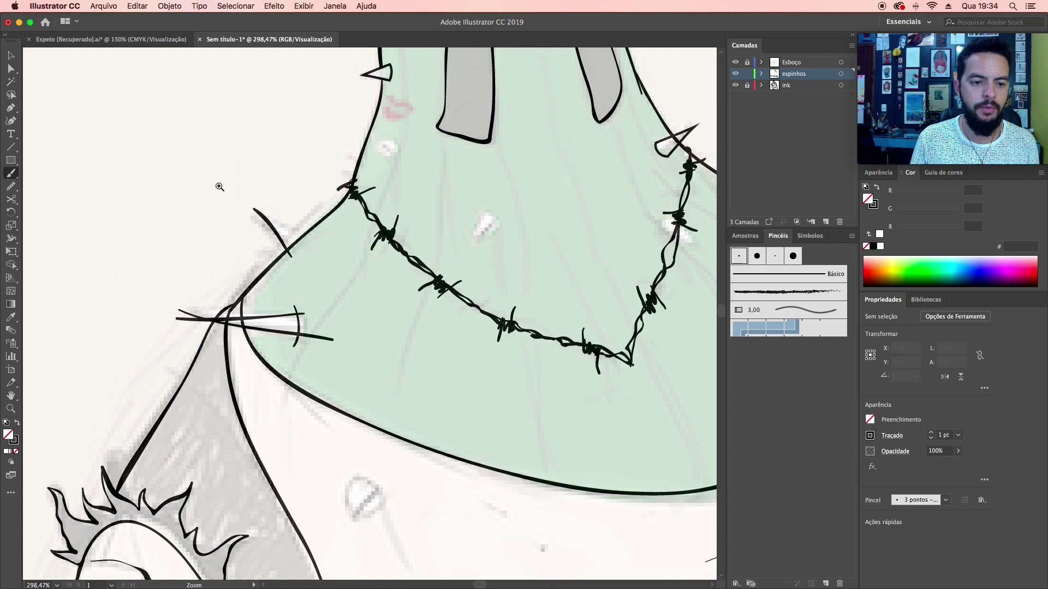
pyautogui.moveTo(220, 186); pyautogui.dragTo(351, 277)
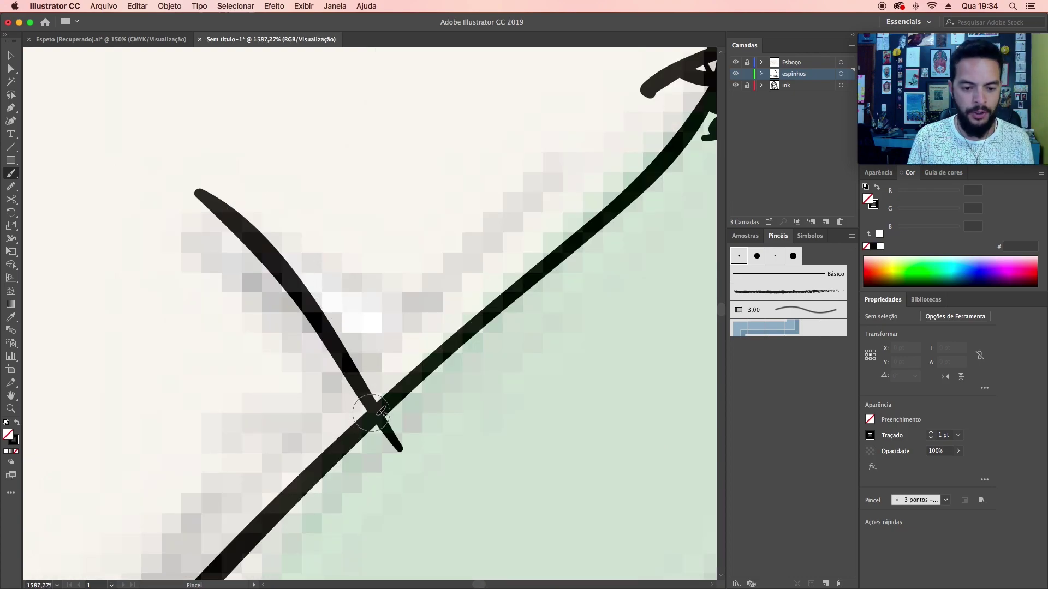
pyautogui.moveTo(380, 412); pyautogui.dragTo(523, 273)
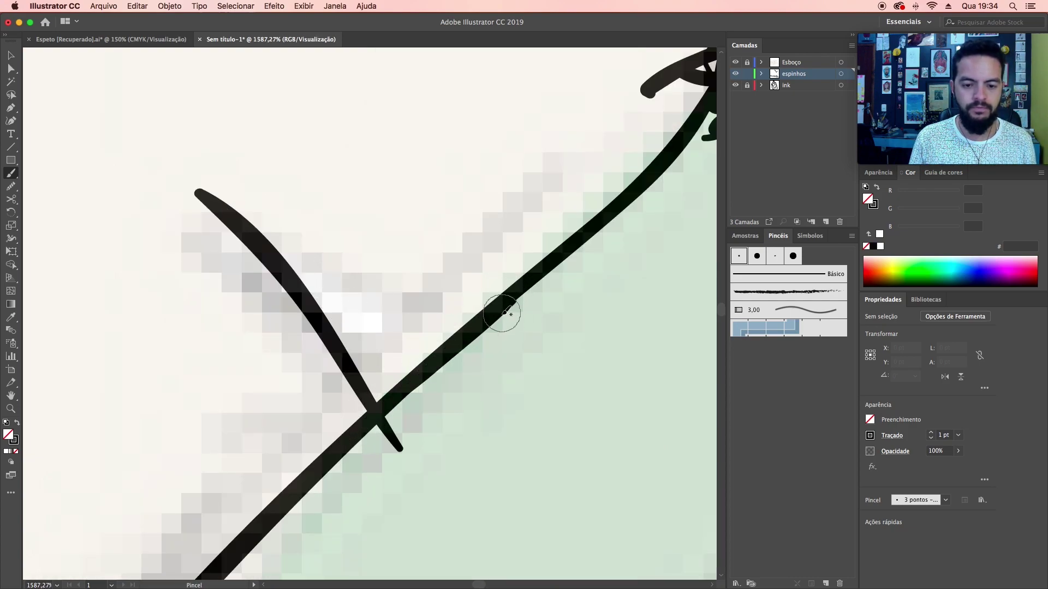
pyautogui.moveTo(520, 322); pyautogui.dragTo(149, 221)
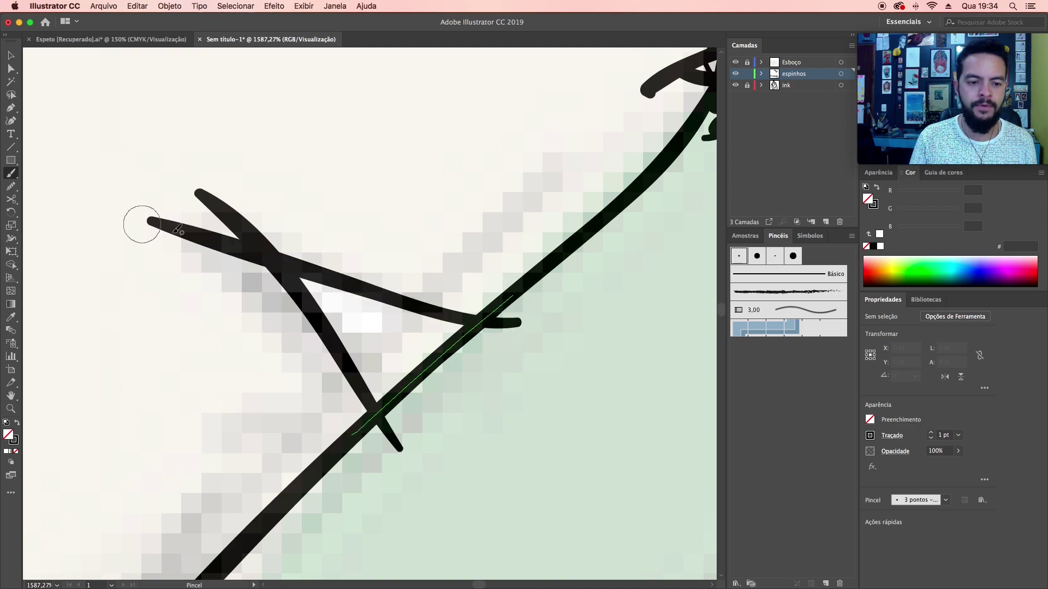
# Step: Draw three crossing lines forming a spine on the chest near the barbed wire
pyautogui.keyDown('alt'); pyautogui.click(311, 355); pyautogui.keyUp('alt')
pyautogui.keyDown('alt'); pyautogui.click(400, 382); pyautogui.keyUp('alt')
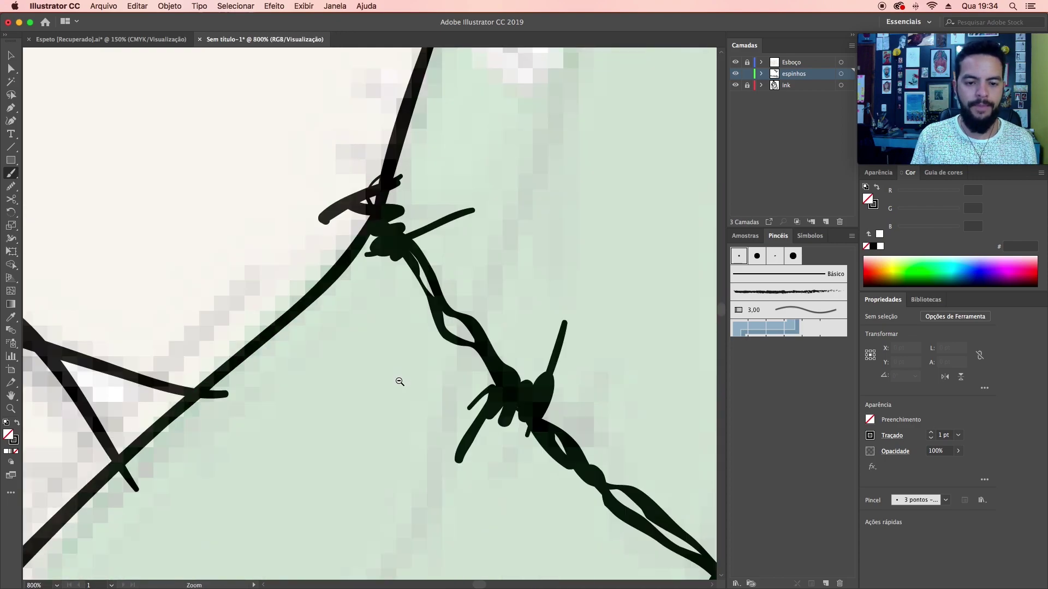
pyautogui.hscroll(5, 350, 436)
pyautogui.scroll(3, 349, 437)
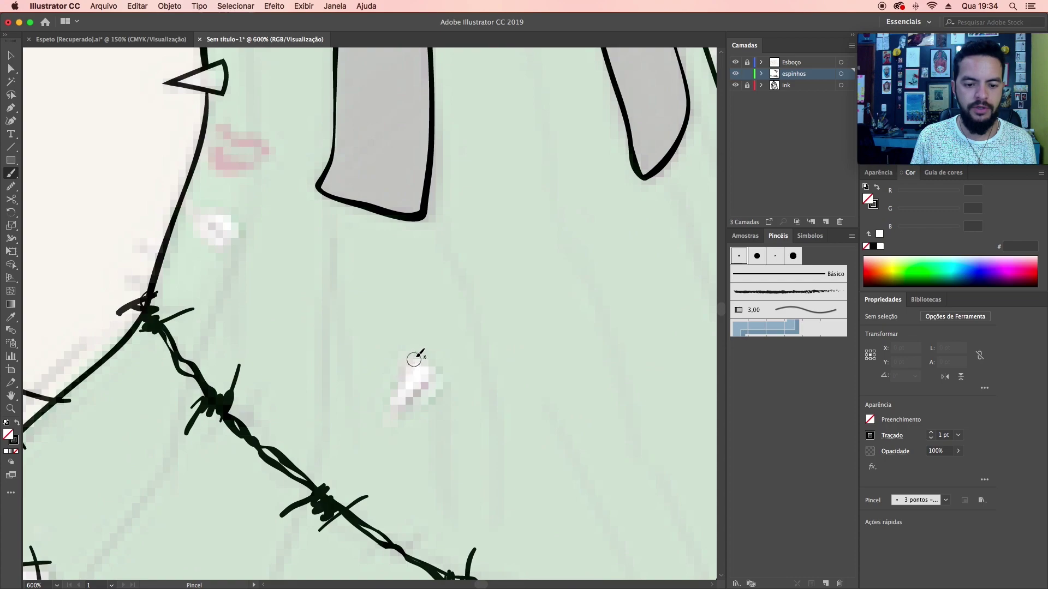
pyautogui.moveTo(416, 355); pyautogui.dragTo(381, 430)
pyautogui.moveTo(417, 390); pyautogui.dragTo(460, 373)
pyautogui.moveTo(382, 363); pyautogui.dragTo(442, 401)
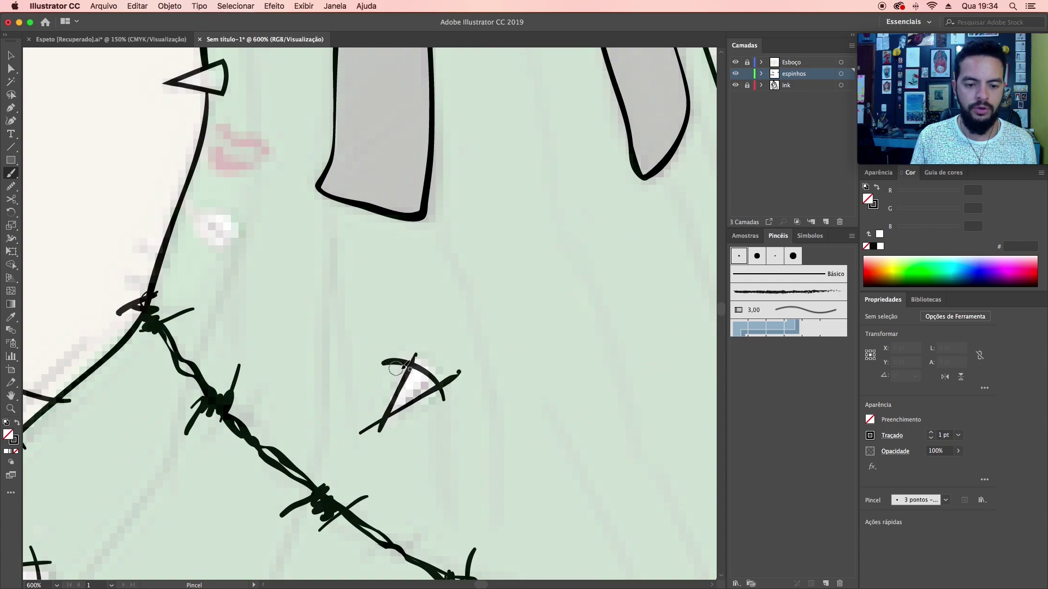
# Step: Draw another spine on the necklace's right side from a curve, crossbar and diagonal
pyautogui.moveTo(424, 244); pyautogui.dragTo(465, 421)
pyautogui.scroll(2, 466, 421)
pyautogui.hscroll(10, 487, 346)
pyautogui.scroll(-4, 486, 346)
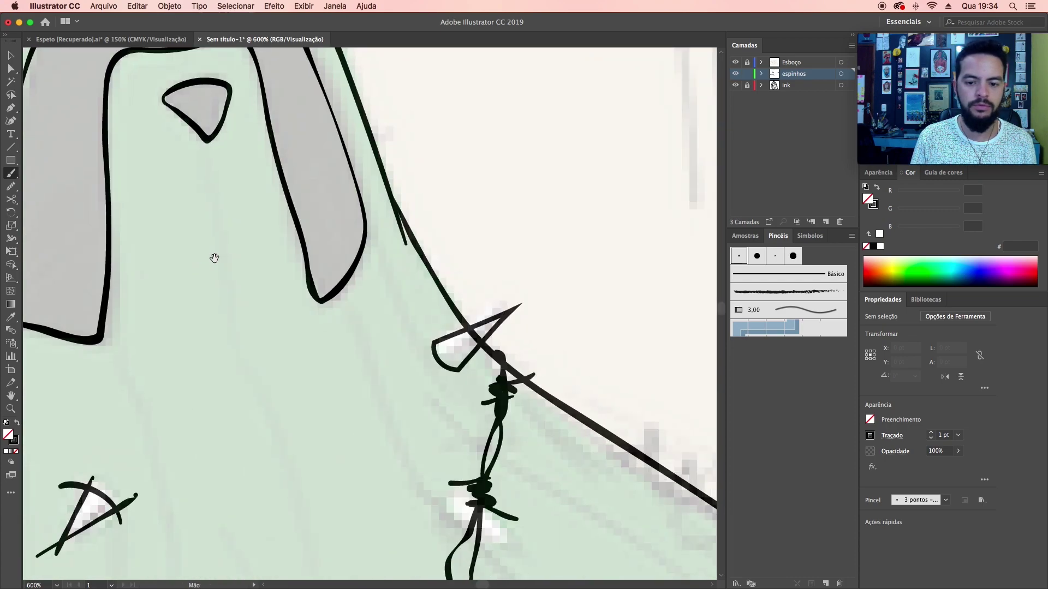
pyautogui.scroll(-4, 215, 257)
pyautogui.scroll(-3, 323, 211)
pyautogui.moveTo(408, 352); pyautogui.dragTo(420, 402)
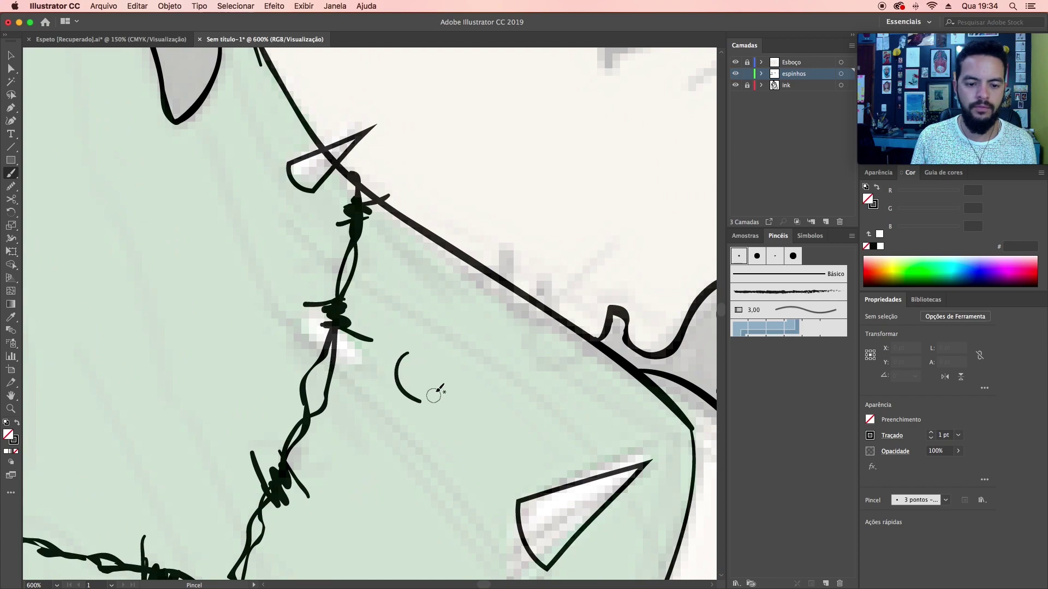
pyautogui.moveTo(378, 353); pyautogui.dragTo(452, 364)
pyautogui.moveTo(405, 402); pyautogui.dragTo(475, 352)
pyautogui.press('cmd+z')
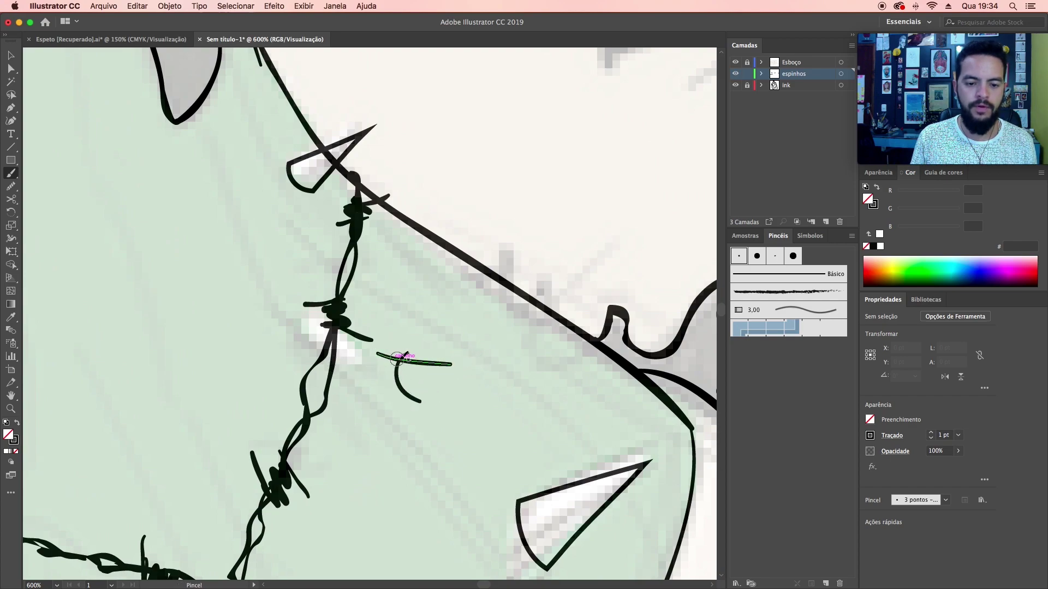
pyautogui.moveTo(395, 403); pyautogui.dragTo(476, 343)
# Step: Try a small spine mark on the shirt, undo it, and select all strokes
pyautogui.press('cmd+minus')
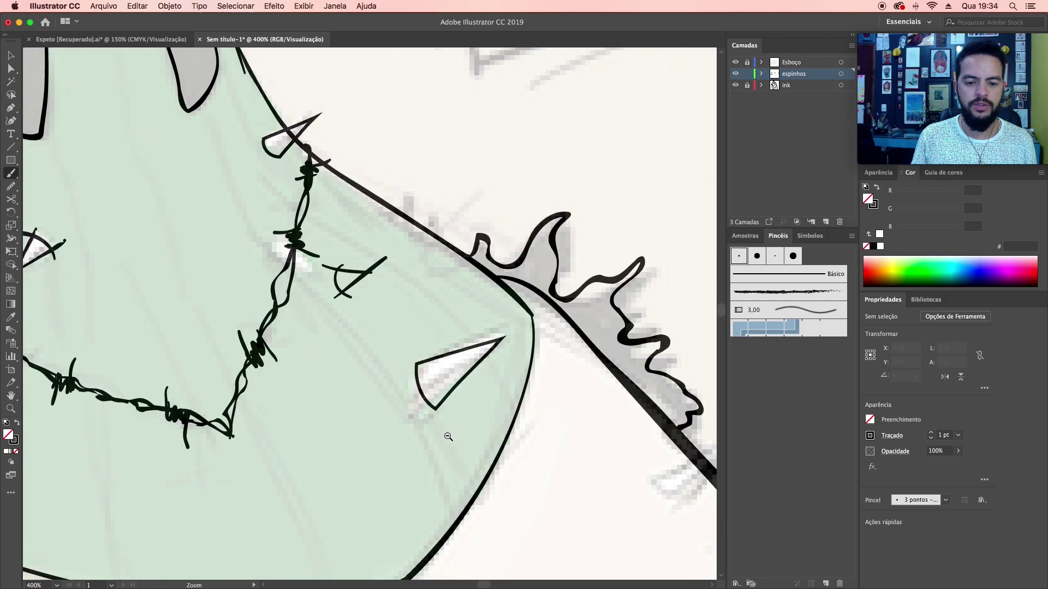
pyautogui.scroll(-3, 445, 432)
pyautogui.hscroll(2, 445, 433)
pyautogui.hscroll(-5, 388, 413)
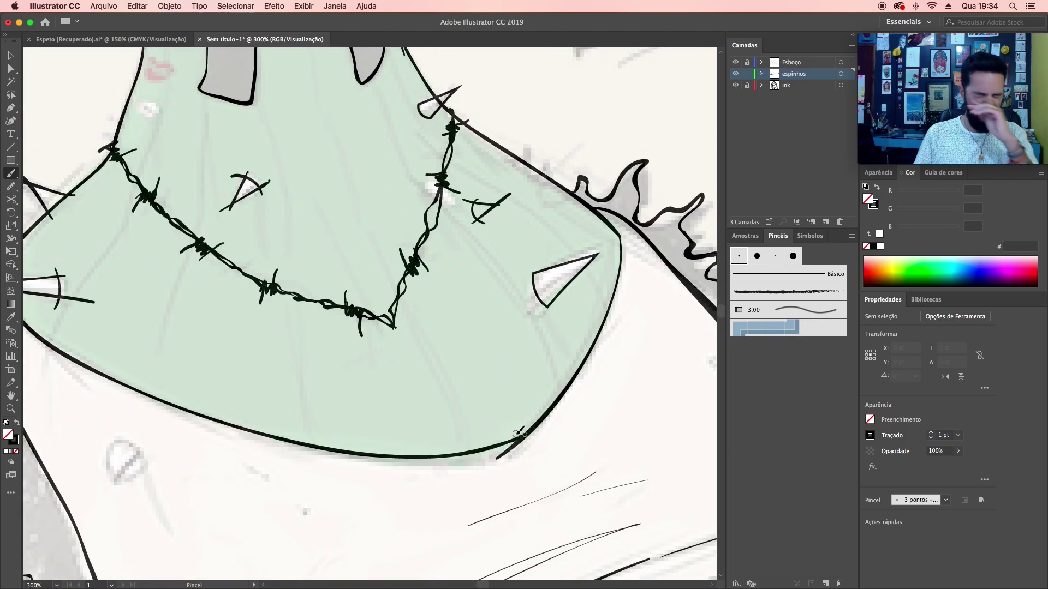
pyautogui.scroll(-3, 470, 327)
pyautogui.hscroll(-2, 469, 327)
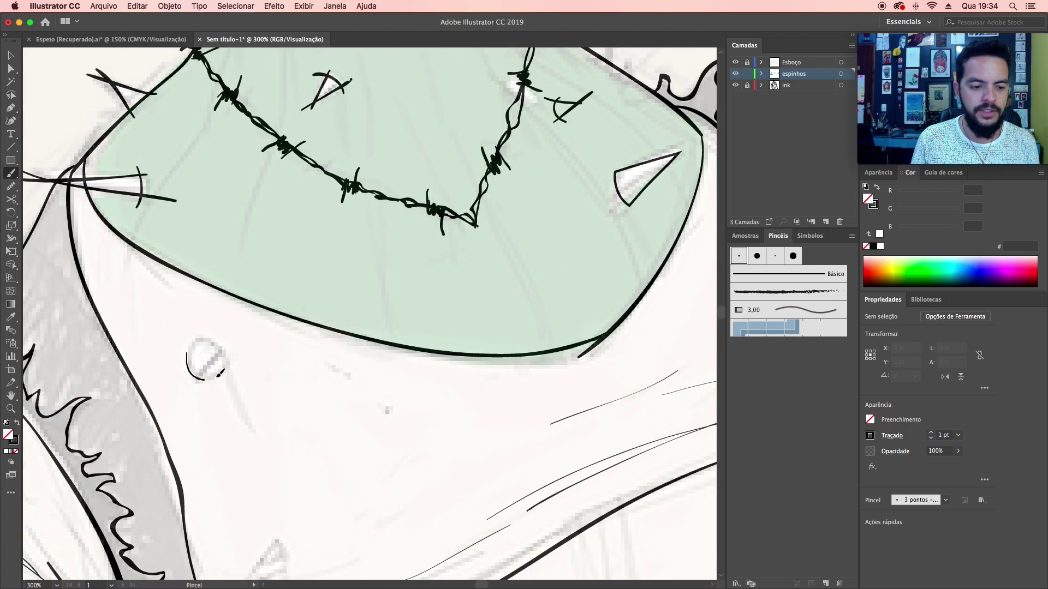
pyautogui.moveTo(221, 374)
pyautogui.mouseDown()
pyautogui.moveTo(198, 343)
pyautogui.moveTo(183, 362)
pyautogui.moveTo(230, 350)
pyautogui.mouseUp()
pyautogui.press('cmd+z')
pyautogui.press('cmd+z')
pyautogui.press('a')
pyautogui.press('cmd+a')
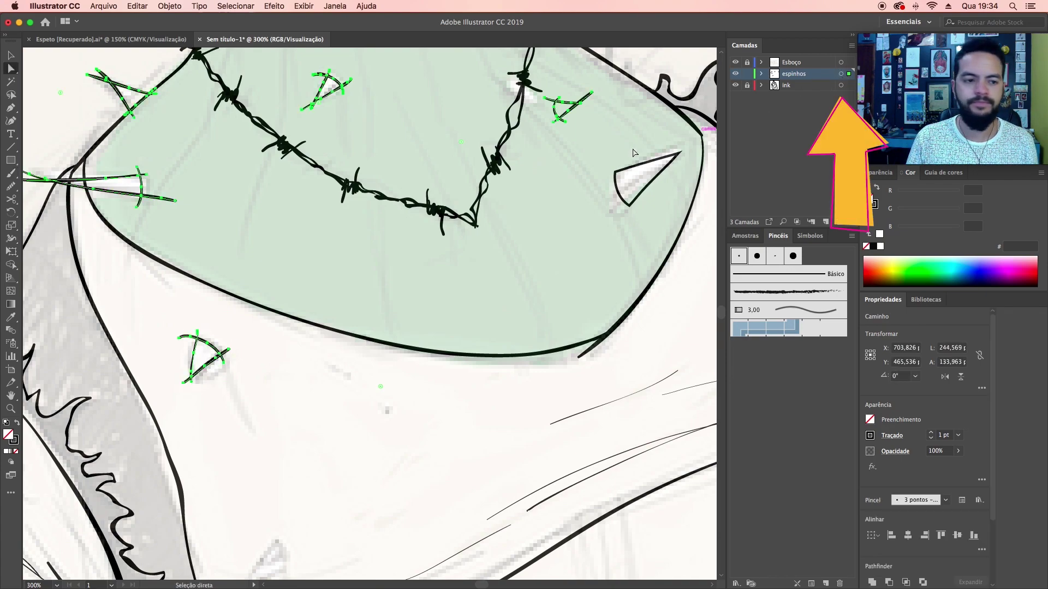
# Step: With the Shaper tool, trim the shoulder spine's excess lines into a sharp tip
pyautogui.click(12, 188)
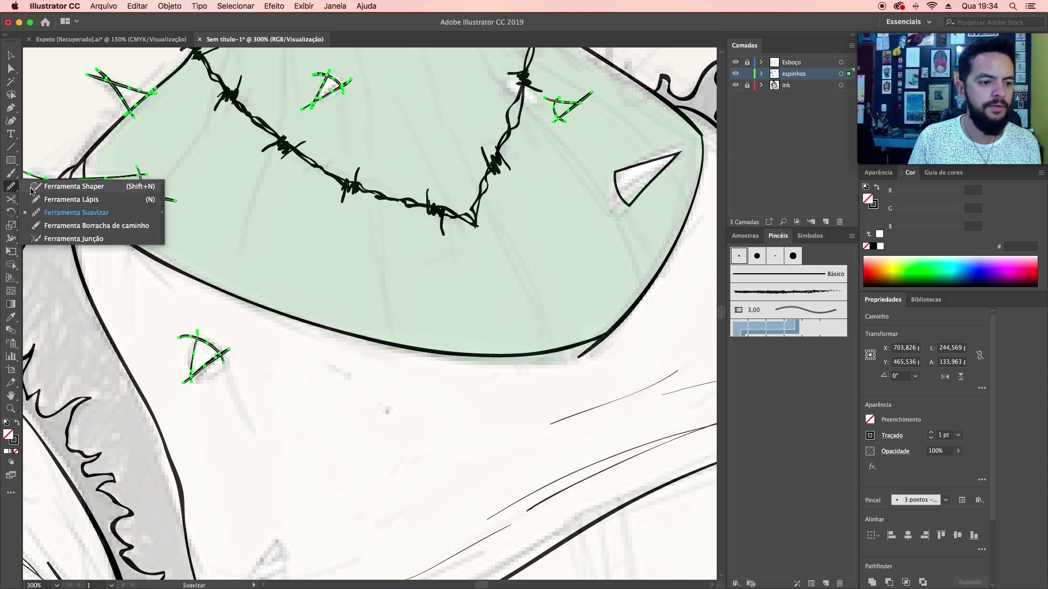
pyautogui.click(57, 187)
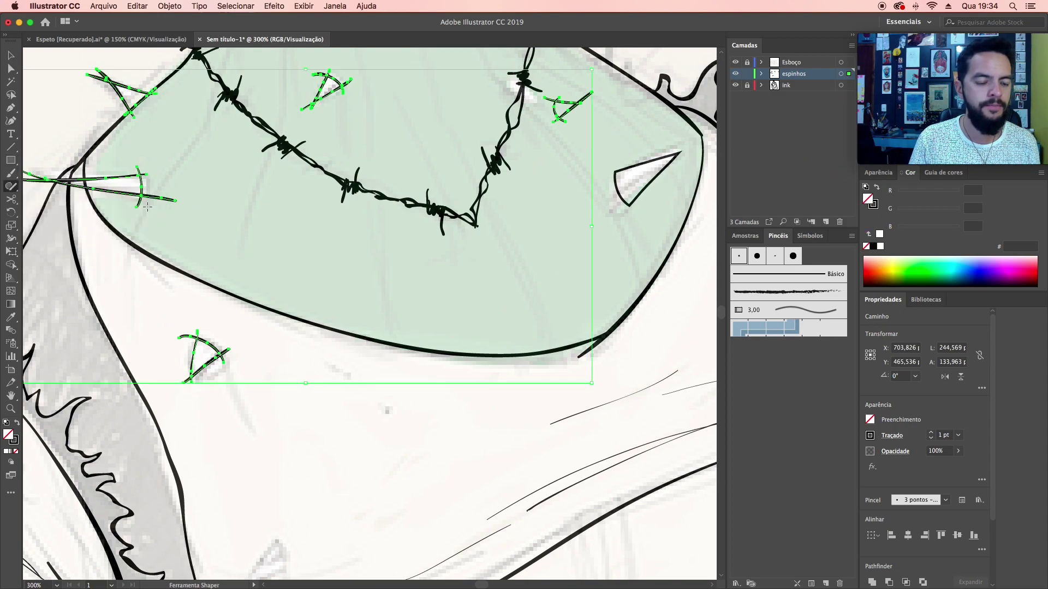
pyautogui.moveTo(149, 200)
pyautogui.mouseDown()
pyautogui.moveTo(159, 197)
pyautogui.moveTo(143, 169)
pyautogui.moveTo(255, 236)
pyautogui.mouseUp()
pyautogui.moveTo(160, 279); pyautogui.dragTo(153, 294)
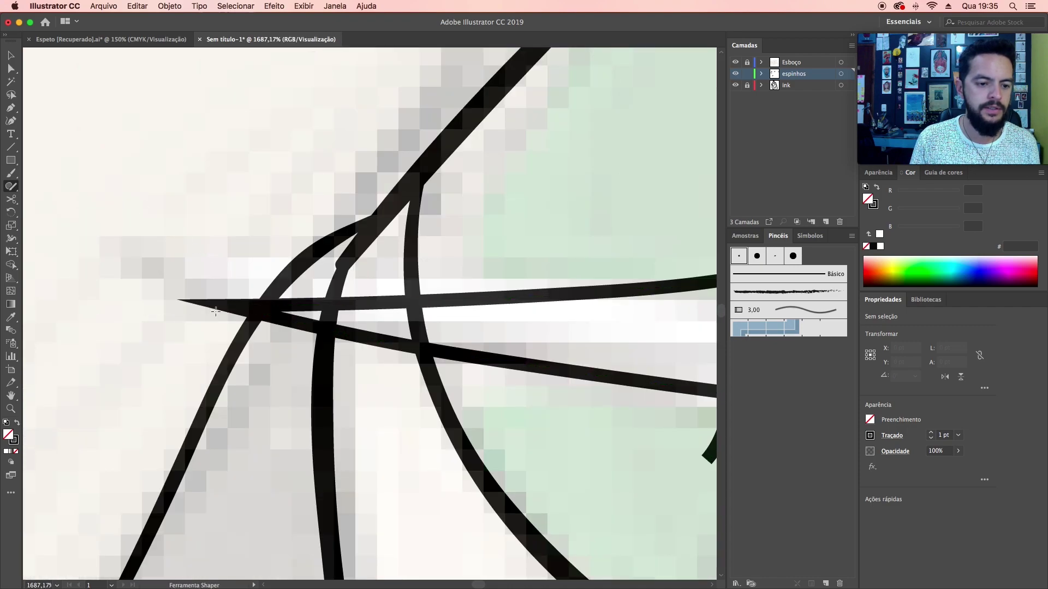
pyautogui.scroll(-2, 241, 315)
pyautogui.hscroll(3, 241, 315)
pyautogui.hscroll(2, 382, 333)
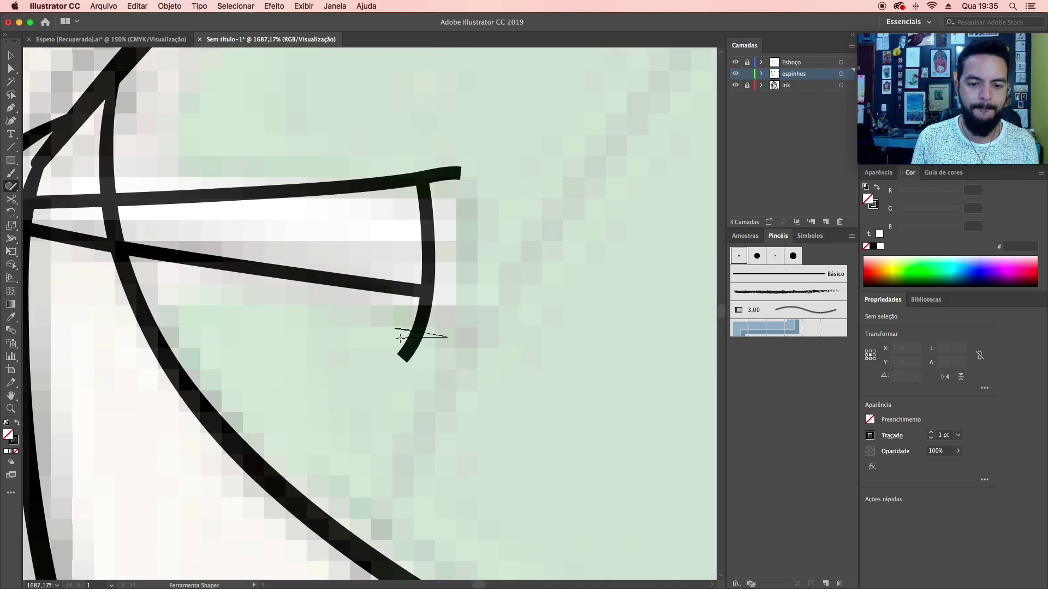
# Step: Trim the overshooting line ends on the remaining chest and shirt spines
pyautogui.moveTo(400, 337); pyautogui.dragTo(404, 336)
pyautogui.moveTo(441, 169); pyautogui.dragTo(444, 176)
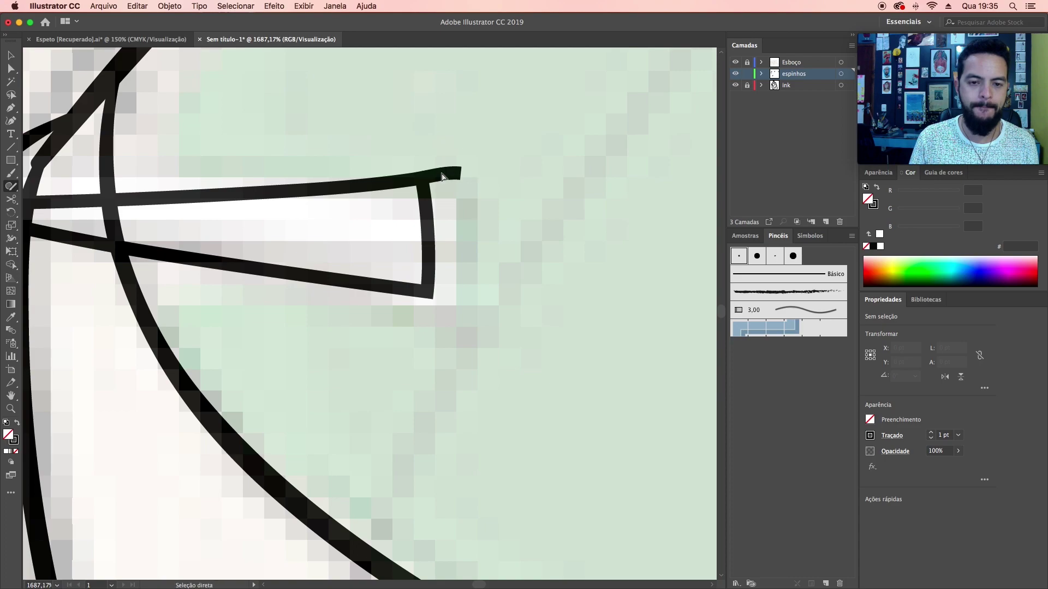
pyautogui.scroll(-5, 439, 184)
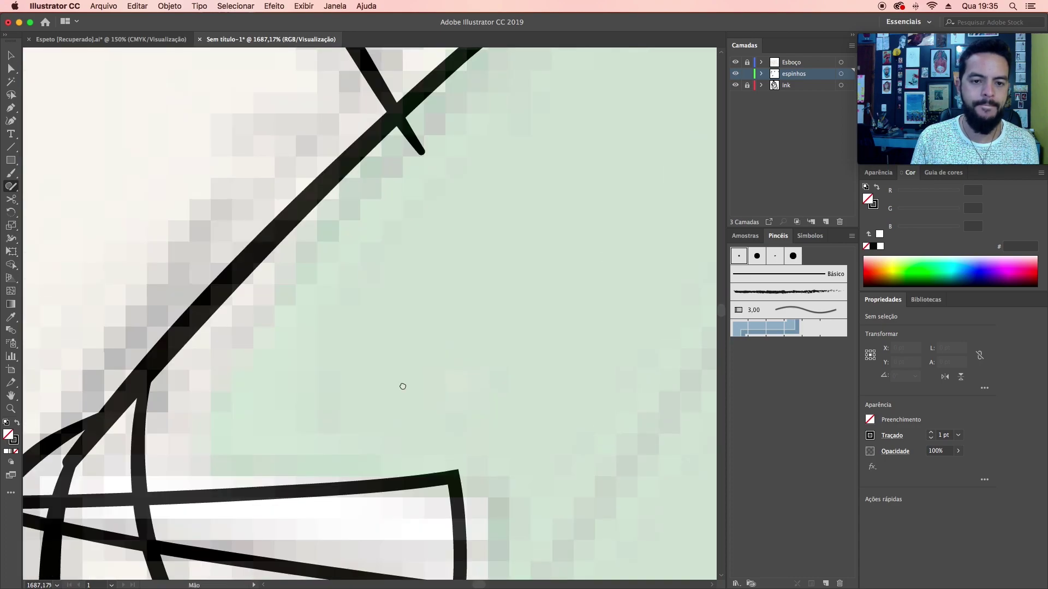
pyautogui.scroll(-3, 491, 273)
pyautogui.hscroll(3, 551, 333)
pyautogui.scroll(-3, 551, 333)
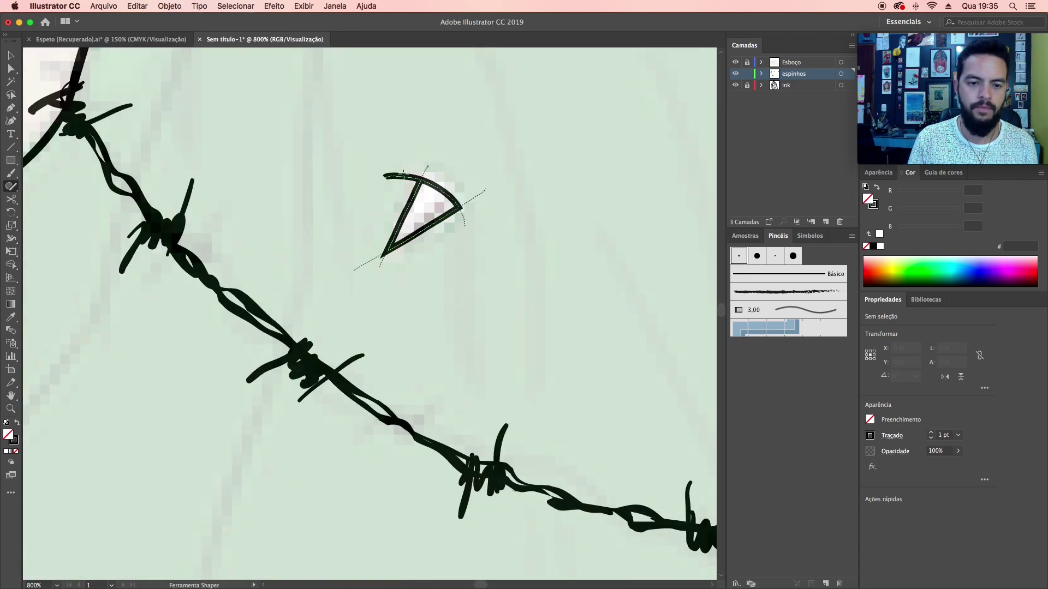
pyautogui.scroll(-5, 421, 271)
pyautogui.scroll(10, 421, 271)
pyautogui.moveTo(421, 271); pyautogui.dragTo(426, 267)
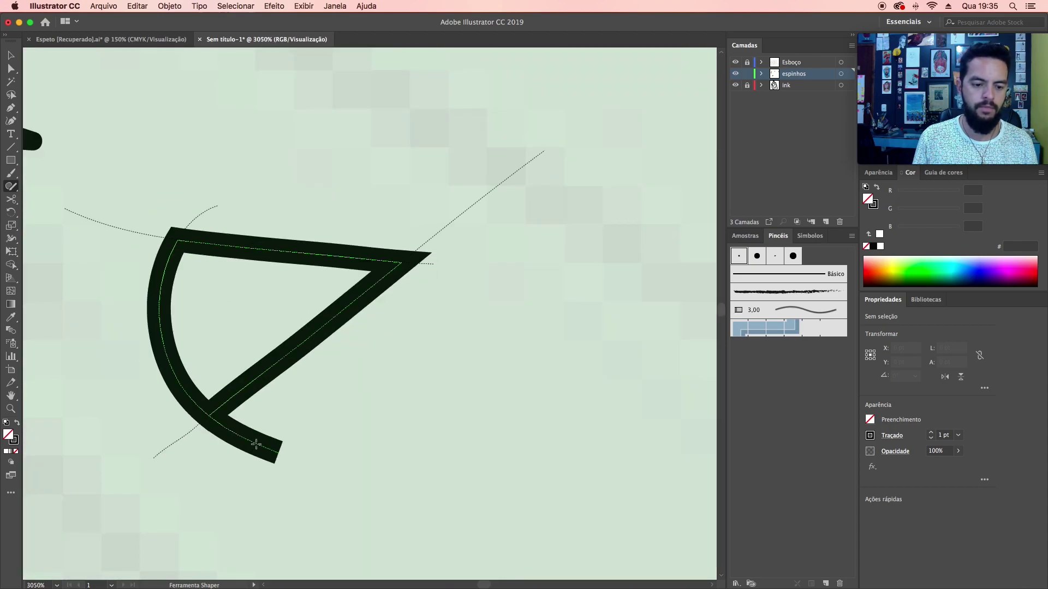
pyautogui.scroll(-3, 446, 286)
pyautogui.scroll(-9, 446, 286)
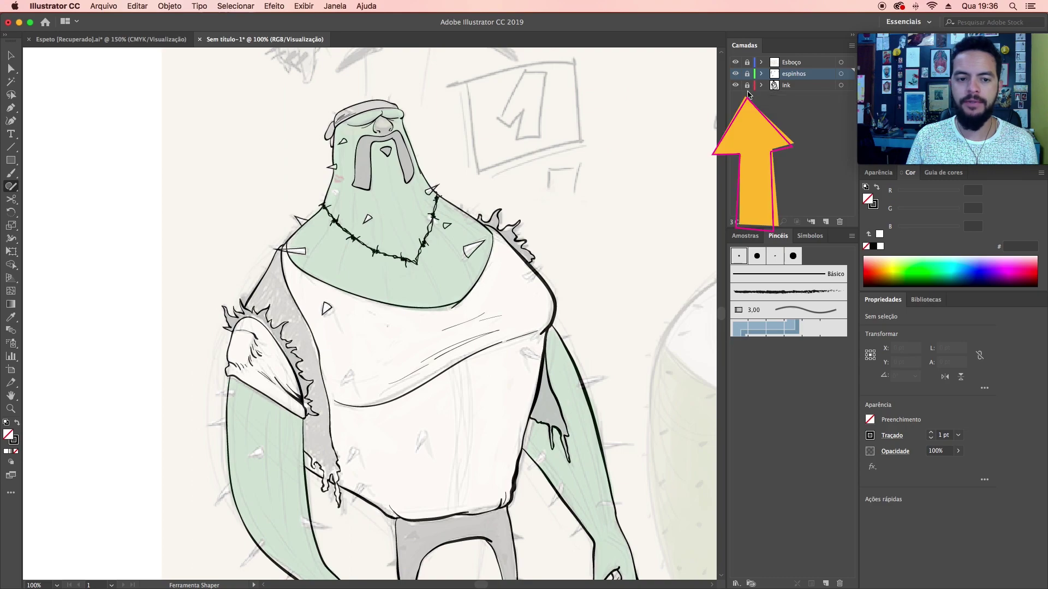
# Step: Hide the Esboço sketch layer and view the whole character's black line art
pyautogui.hotkey('ctrl', '-')
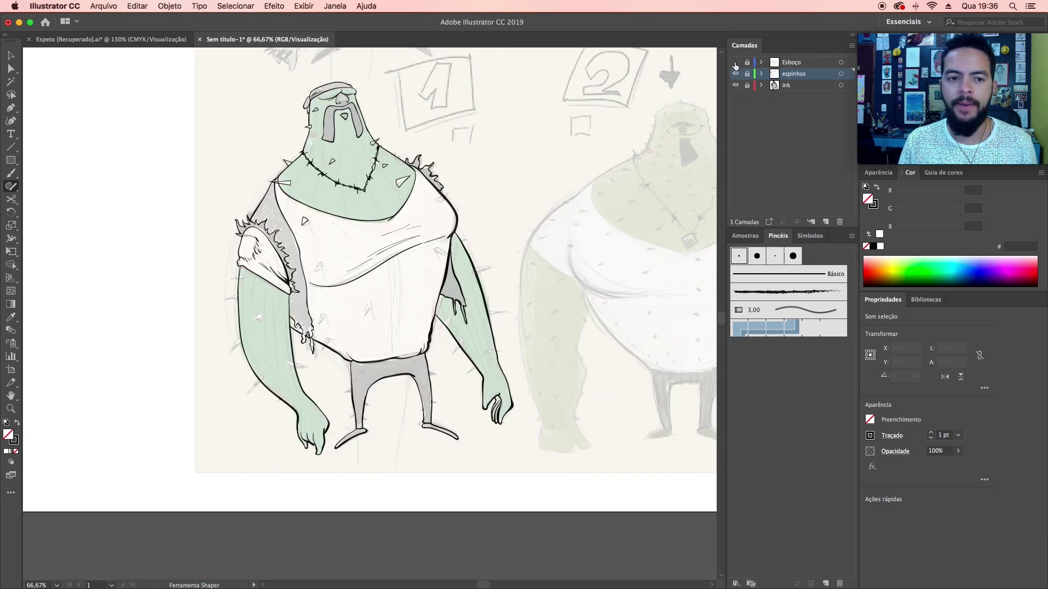
pyautogui.click(736, 61)
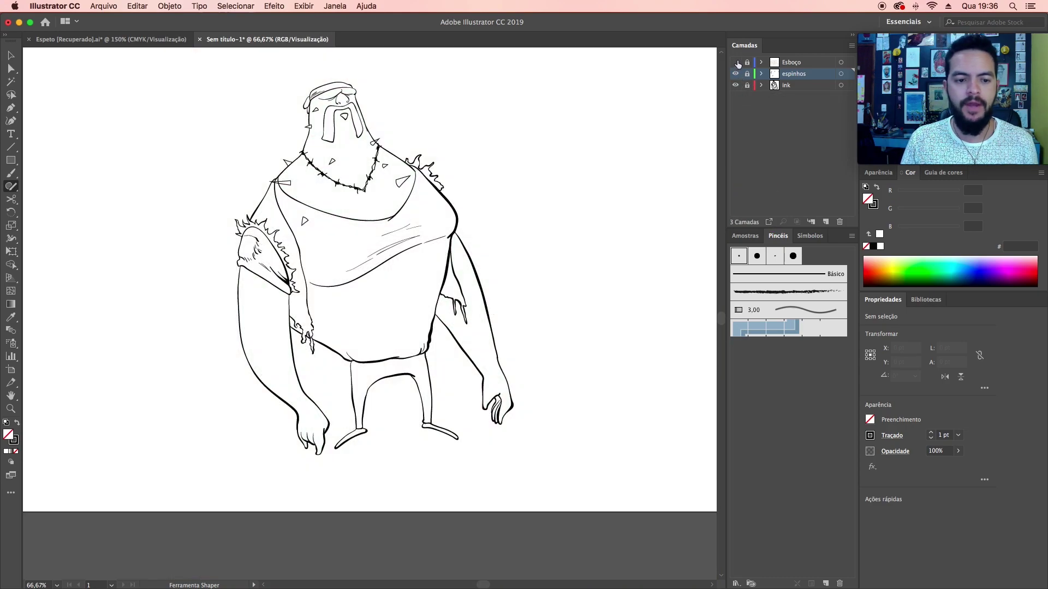
pyautogui.moveTo(542, 223); pyautogui.dragTo(554, 277)
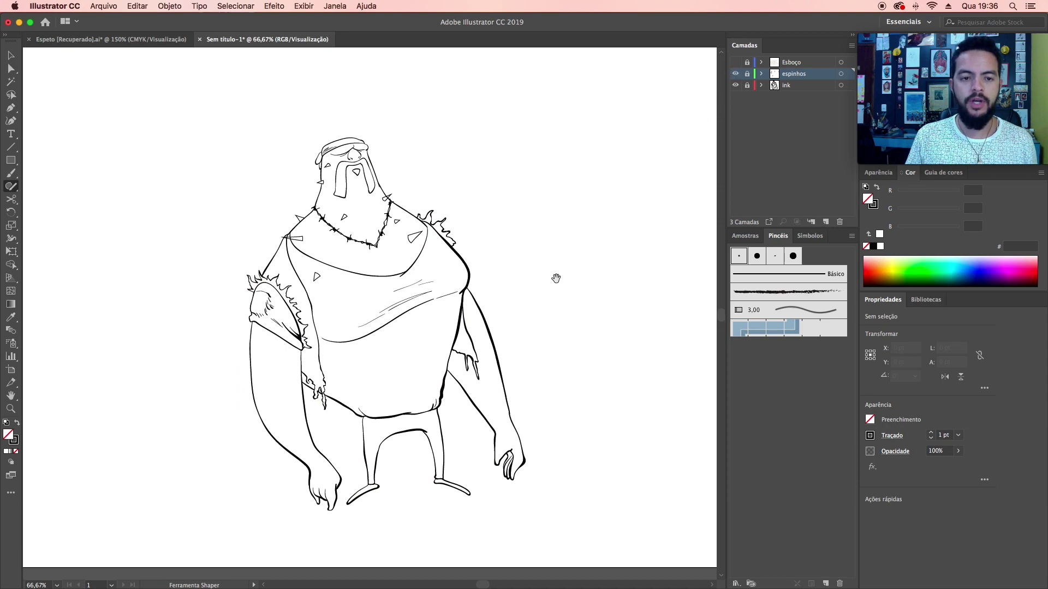